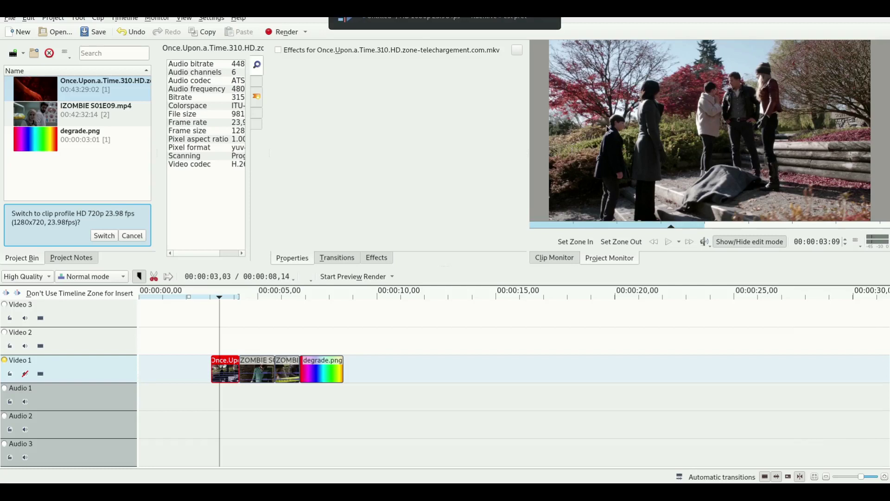
# Place the playhead over the Once Upon a Time clip on Video 1, at about 00:00:03:16.
pyautogui.press('super')
pyautogui.click(302, 223)
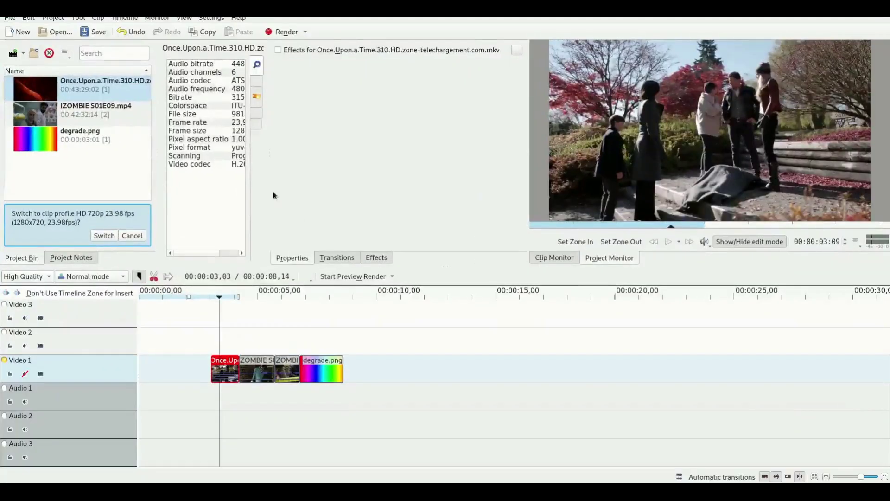
pyautogui.click(206, 331)
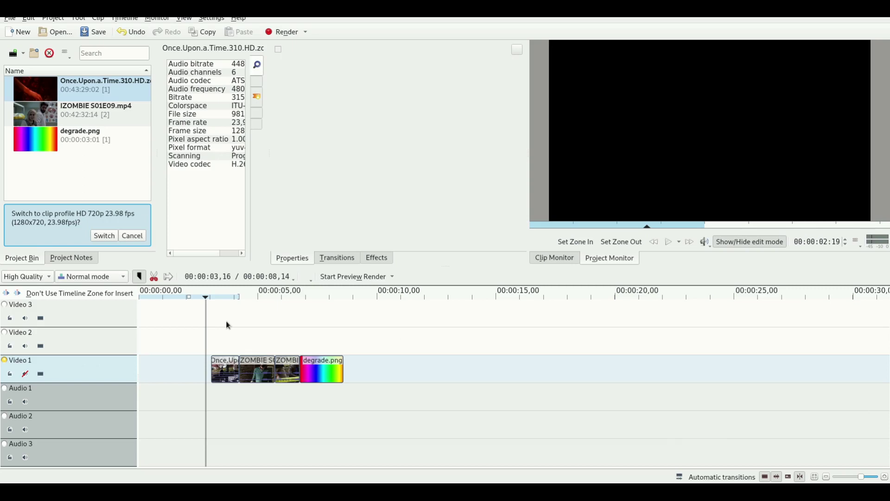
pyautogui.click(228, 325)
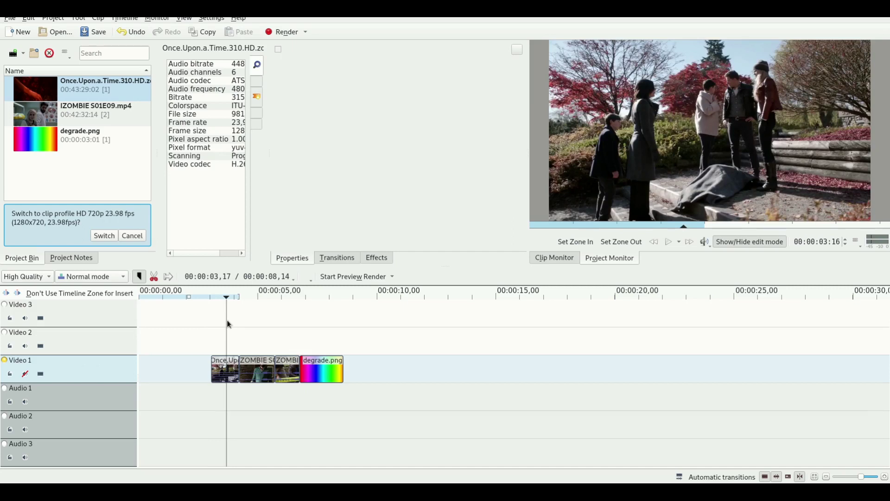
# Try the Coloring Dead of Winter effect on the Once Upon a Time clip, and remove it again.
pyautogui.click(376, 257)
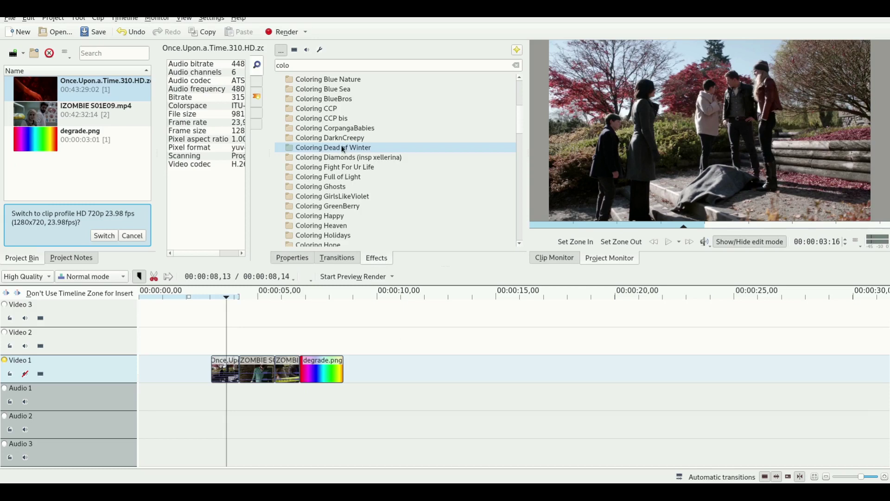
pyautogui.moveTo(344, 148); pyautogui.dragTo(225, 374)
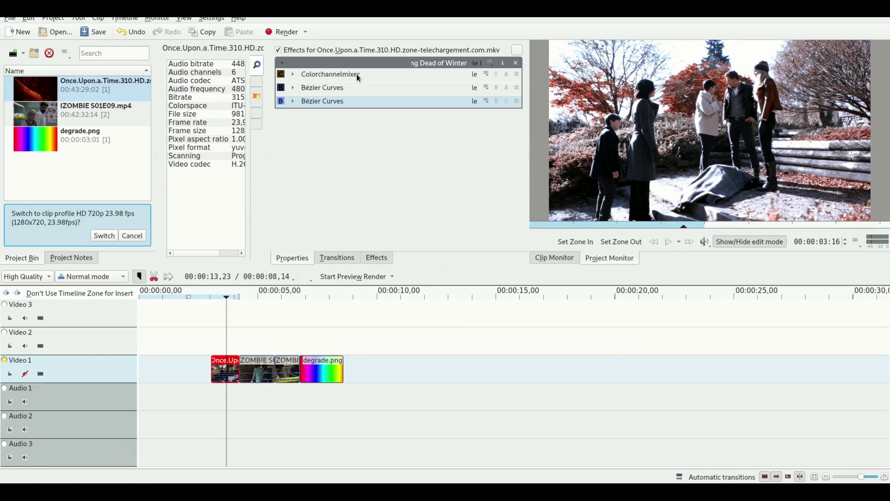
pyautogui.click(516, 63)
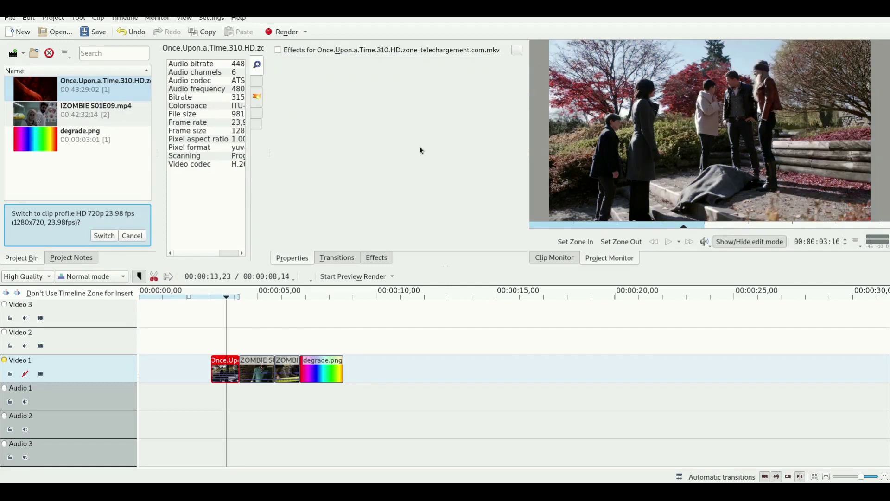
# Try the Coloring I Really Like You effect on the Once Upon a Time clip, and remove it again.
pyautogui.click(376, 258)
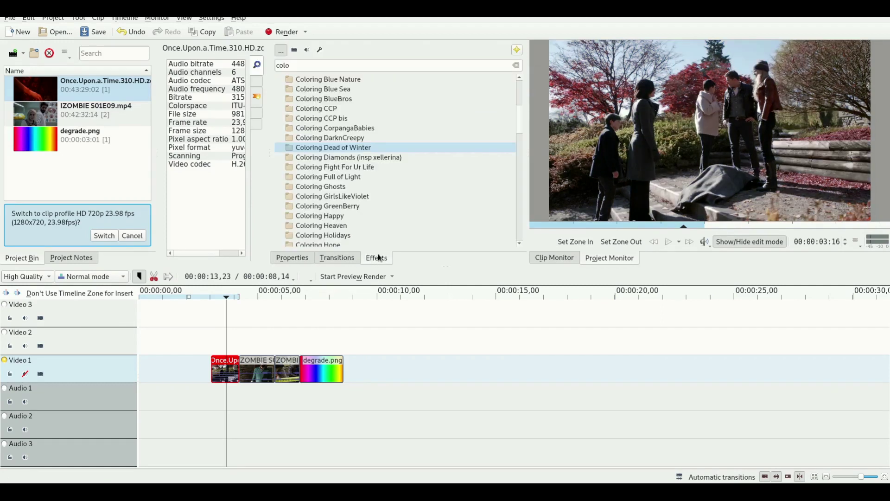
pyautogui.scroll(-2, 369, 164)
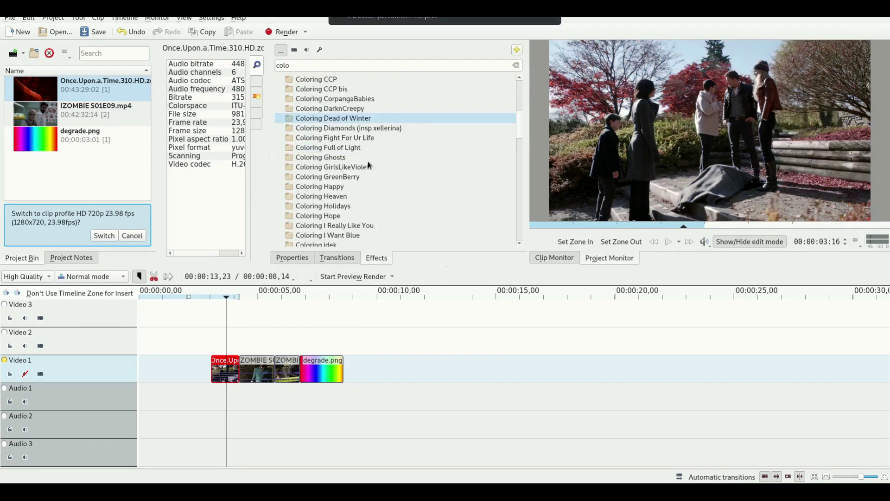
pyautogui.scroll(-1, 384, 145)
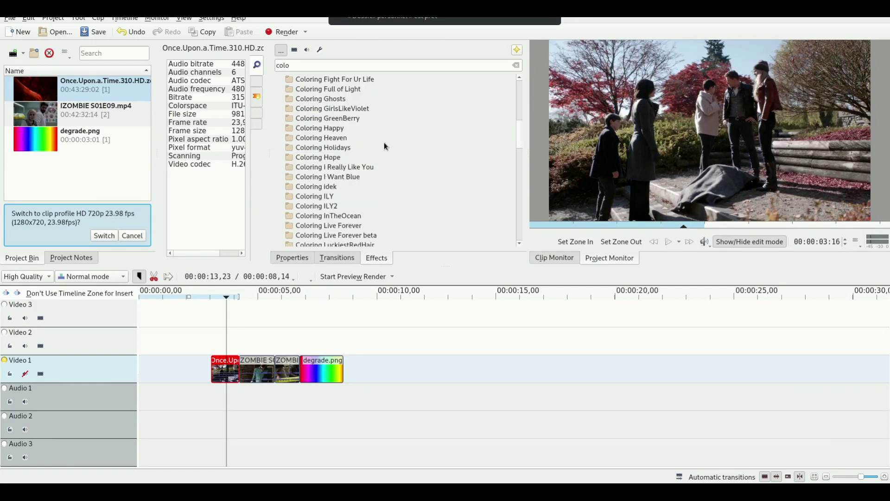
pyautogui.moveTo(347, 167); pyautogui.dragTo(230, 365)
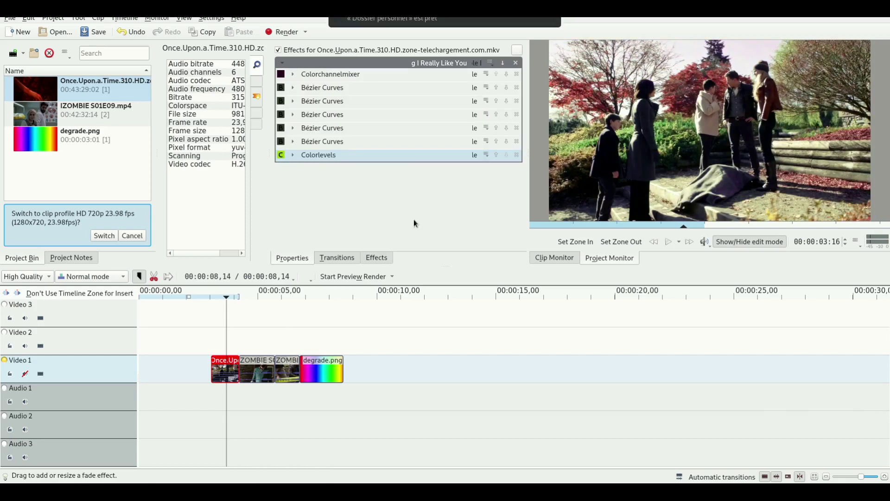
pyautogui.click(515, 62)
# Try the Coloring Monochroma RED effect on the Once Upon a Time clip, and remove it again.
pyautogui.click(378, 260)
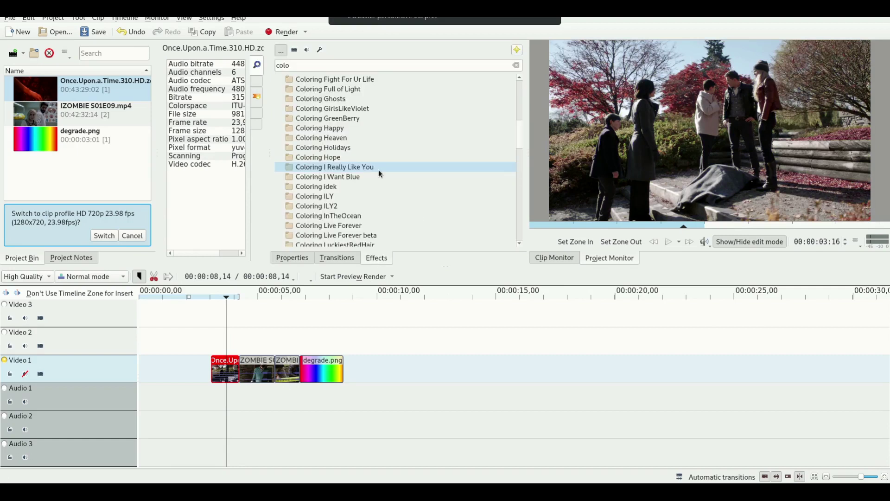
pyautogui.scroll(-2, 383, 160)
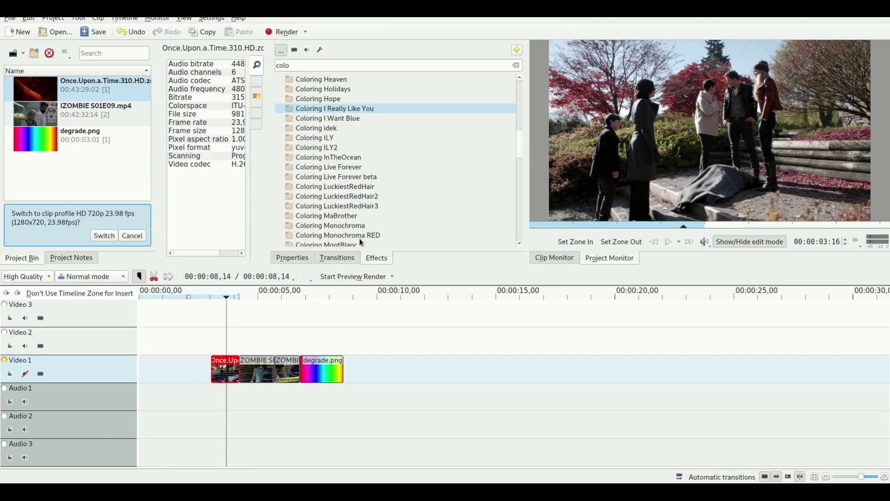
pyautogui.moveTo(358, 236); pyautogui.dragTo(227, 368)
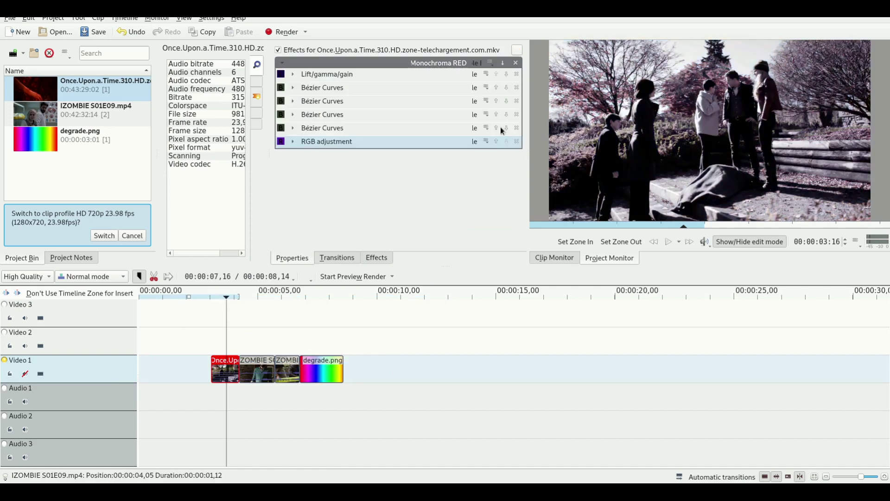
pyautogui.click(516, 62)
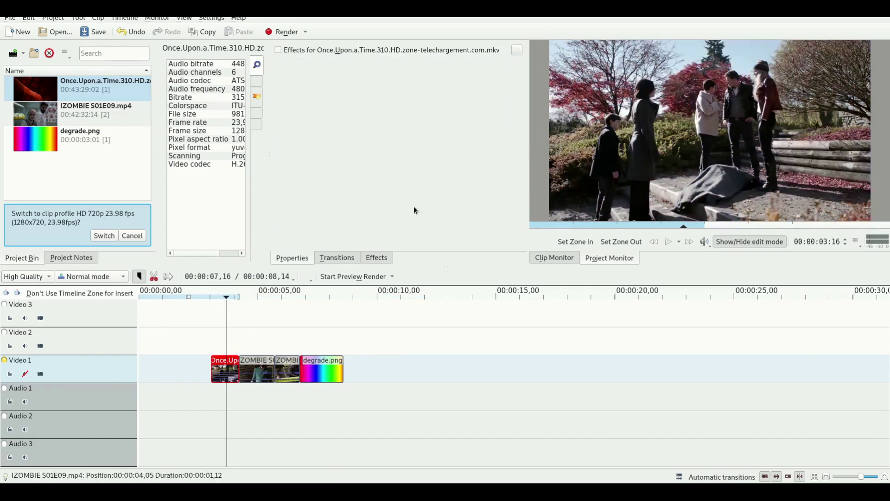
# Try the Coloring NetflixGreen effect on the Once Upon a Time clip, and remove it again.
pyautogui.click(376, 257)
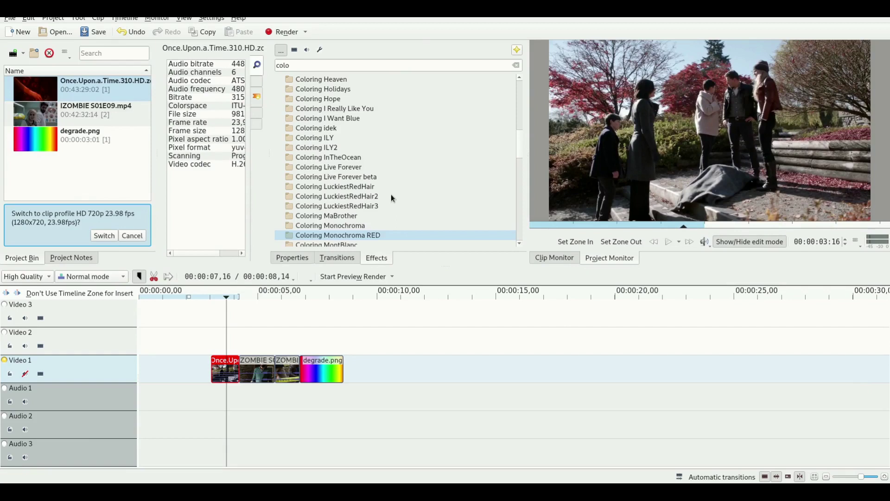
pyautogui.scroll(-4, 391, 175)
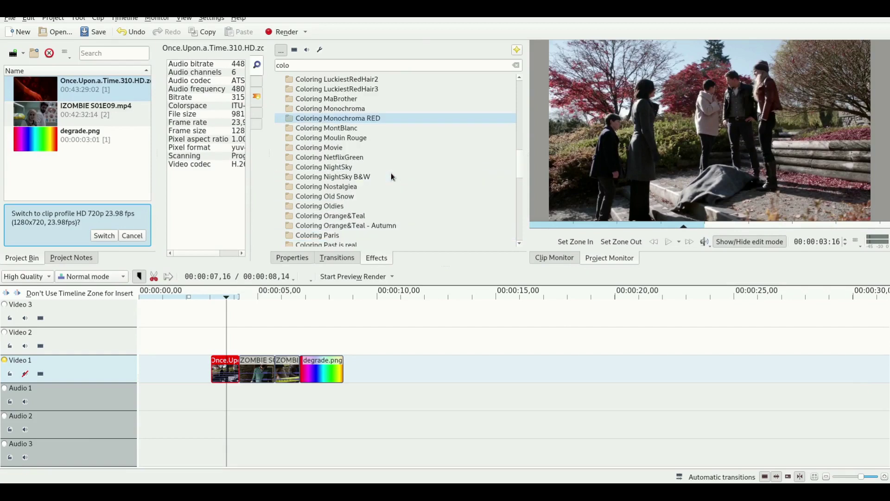
pyautogui.moveTo(353, 156); pyautogui.dragTo(225, 364)
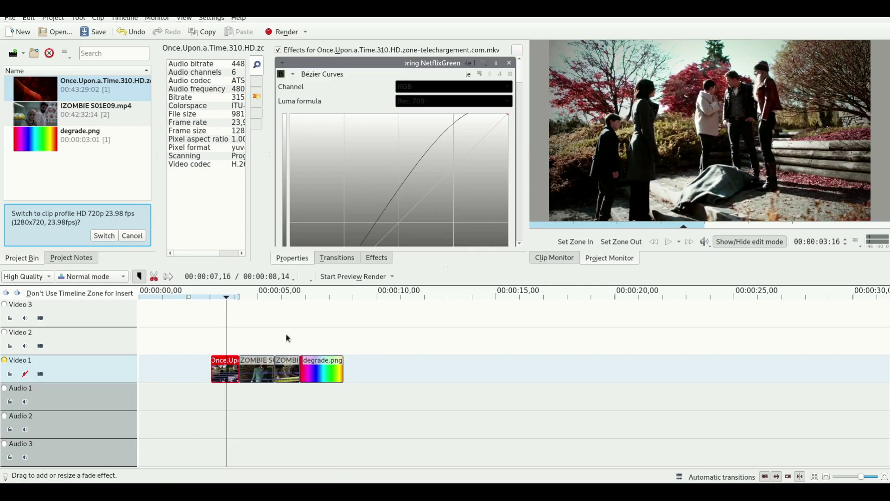
pyautogui.click(509, 63)
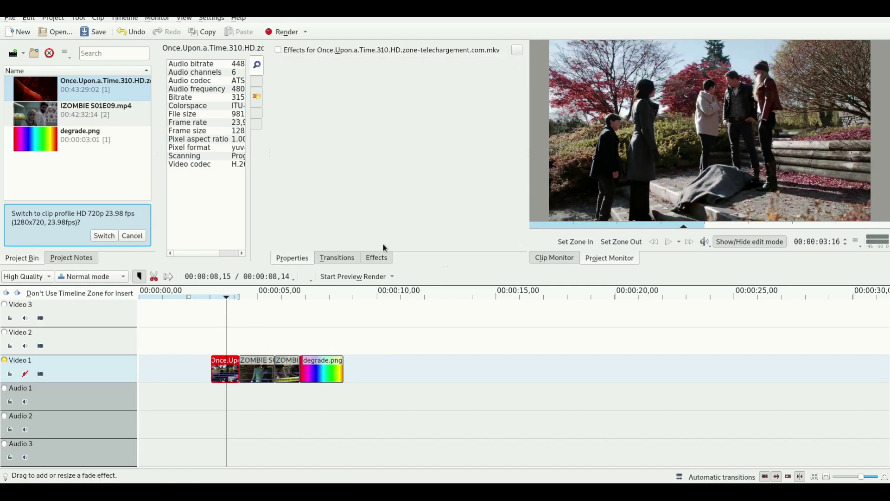
# Search the effects for "colorch" and apply Colorchannelmixer to the Once Upon a Time clip.
pyautogui.click(391, 258)
pyautogui.scroll(-2, 404, 174)
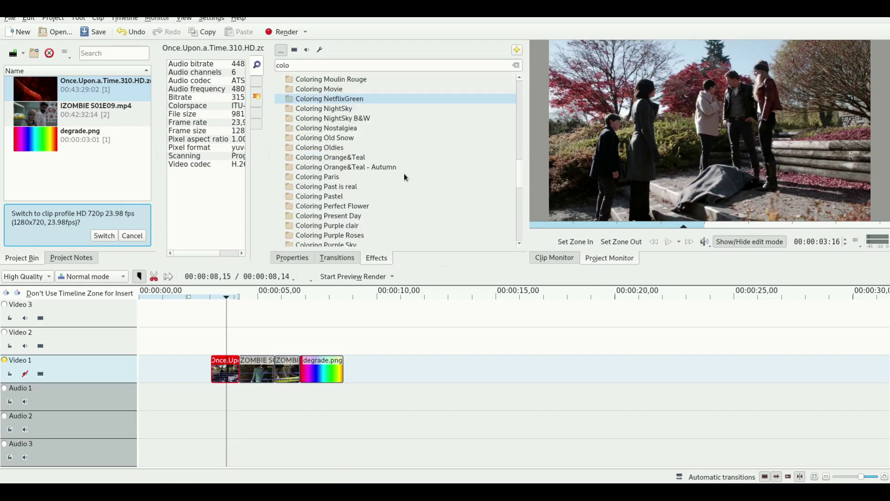
pyautogui.scroll(-2, 405, 173)
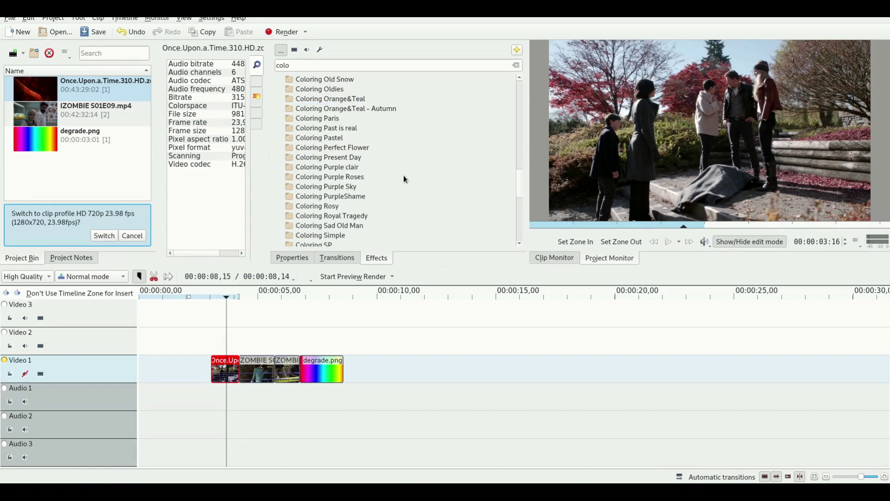
pyautogui.click(230, 325)
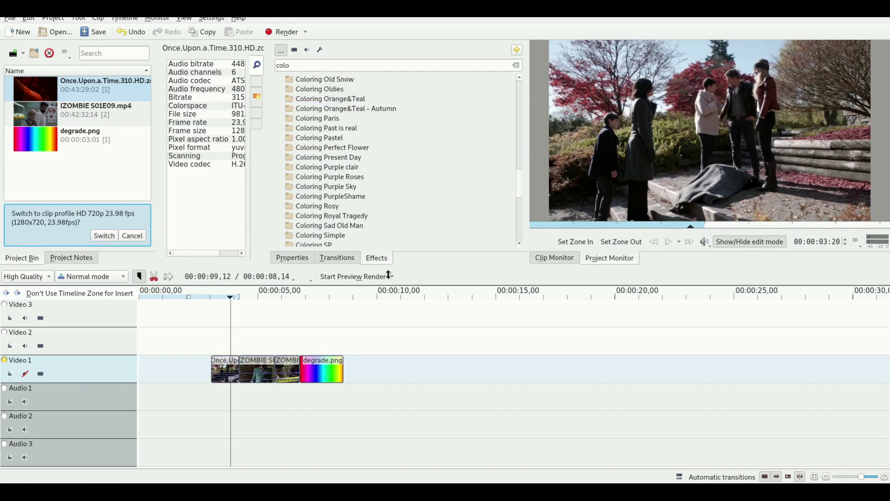
pyautogui.click(354, 65)
pyautogui.write('r')
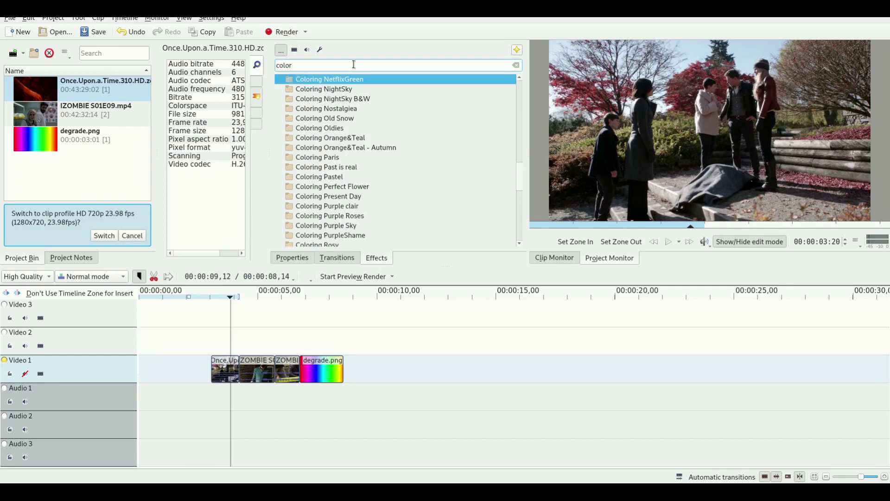
pyautogui.write('ch')
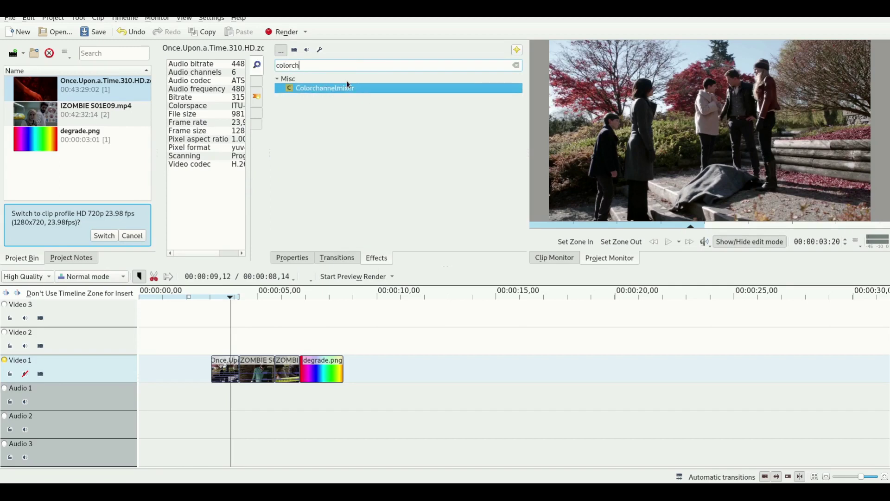
pyautogui.moveTo(338, 88); pyautogui.dragTo(226, 363)
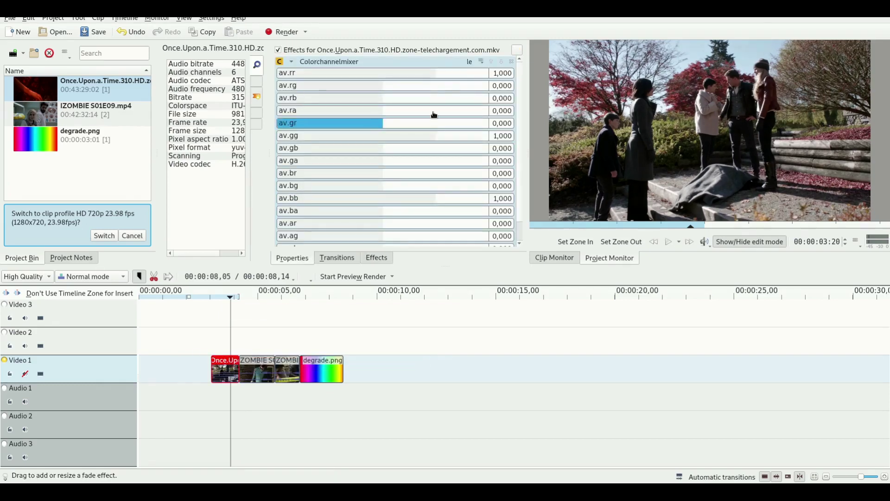
# Set the Colorchannelmixer to rr 1.616, rg -0.328, rb 0.128, ra -0.100, gr 0.136, gb 0.260 and ga -0.204.
pyautogui.moveTo(449, 76); pyautogui.dragTo(469, 73)
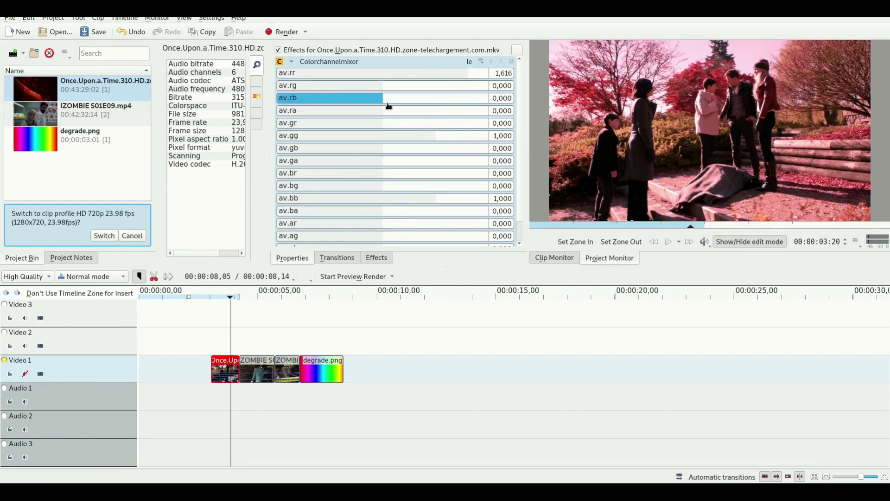
pyautogui.click(364, 86)
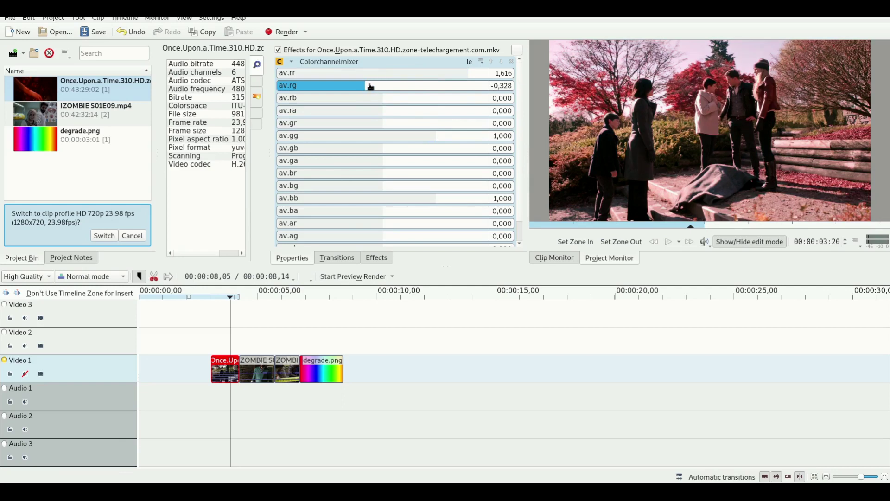
pyautogui.click(390, 98)
pyautogui.click(378, 110)
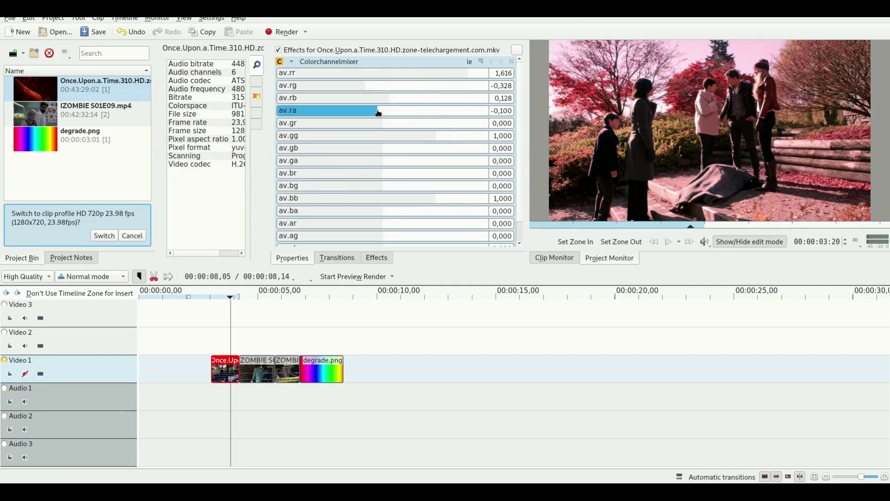
pyautogui.click(391, 123)
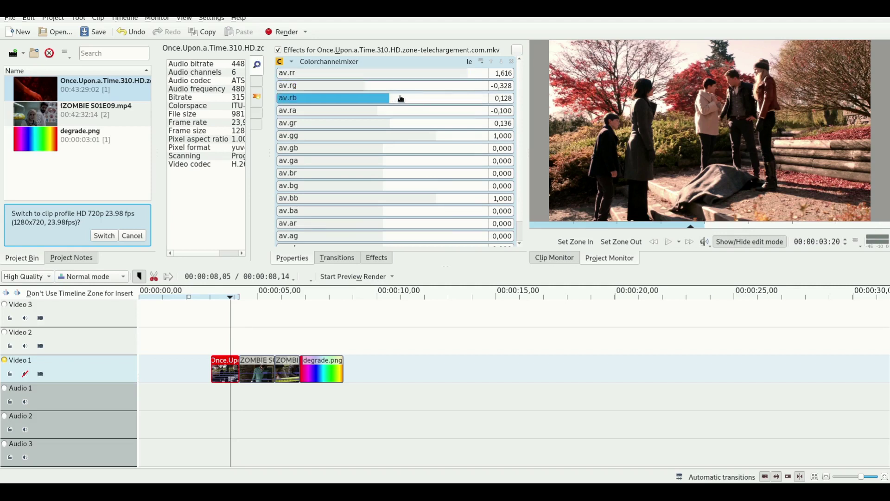
pyautogui.click(398, 151)
pyautogui.click(373, 160)
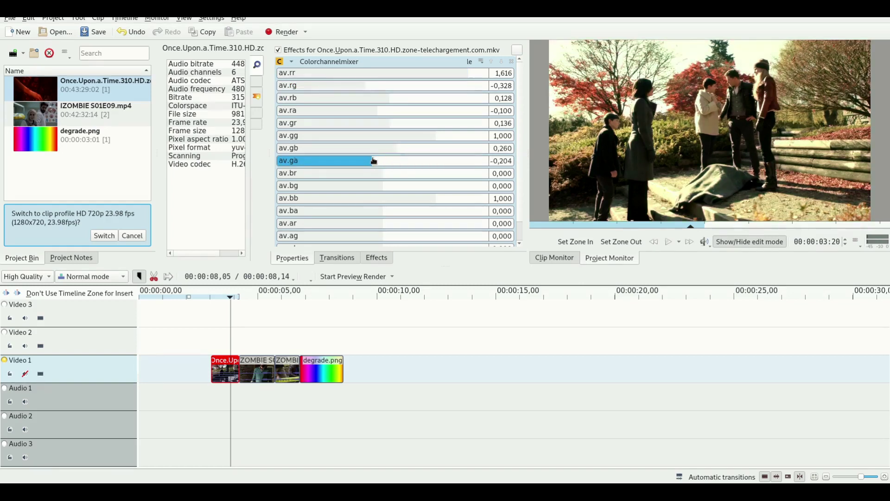
# Change the Colorchannelmixer to a purple grade with rr 1.220, rg -0.388, rb 0.388, gr 0.476, gg 0.732, br 0.388 and bb 1.368.
pyautogui.rightClick(483, 71)
pyautogui.click(494, 71)
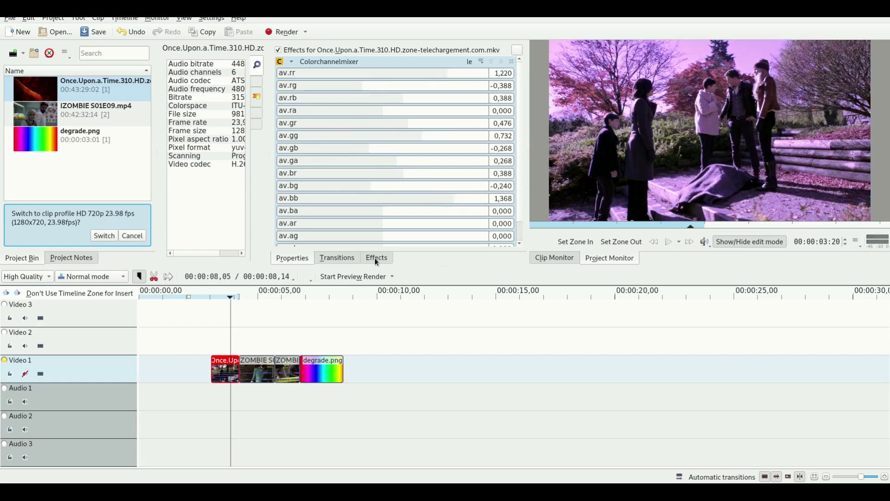
# Search the effects for "bézi", add Bézier Curves to the Once Upon a Time clip, and remove its Colorchannelmixer.
pyautogui.click(375, 259)
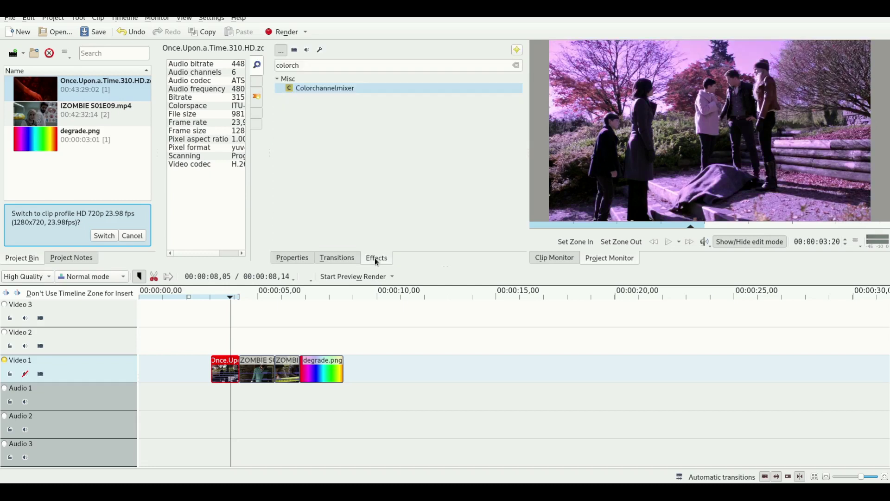
pyautogui.doubleClick(351, 66)
pyautogui.press('BackSpace')
pyautogui.write('b')
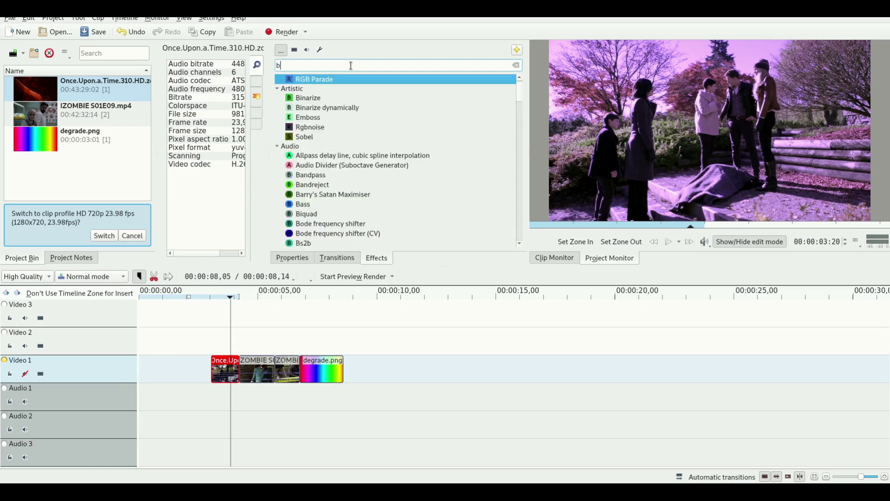
pyautogui.write('ézi')
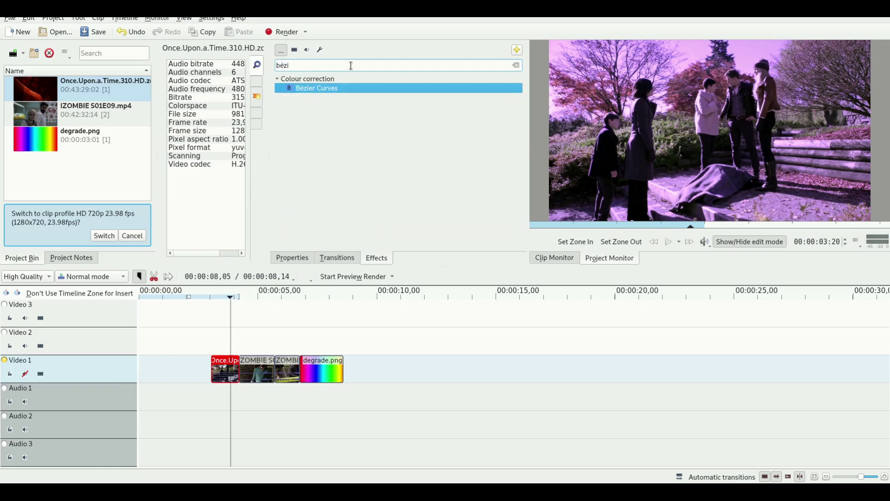
pyautogui.moveTo(324, 88); pyautogui.dragTo(228, 368)
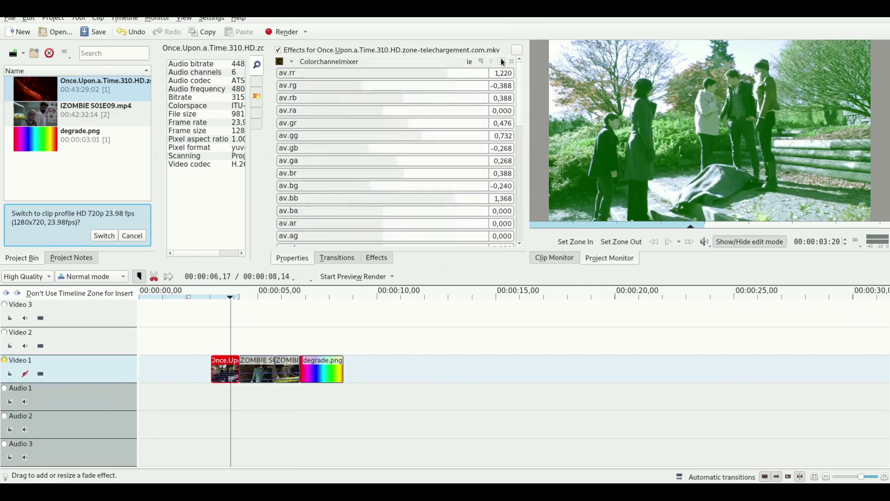
pyautogui.click(512, 62)
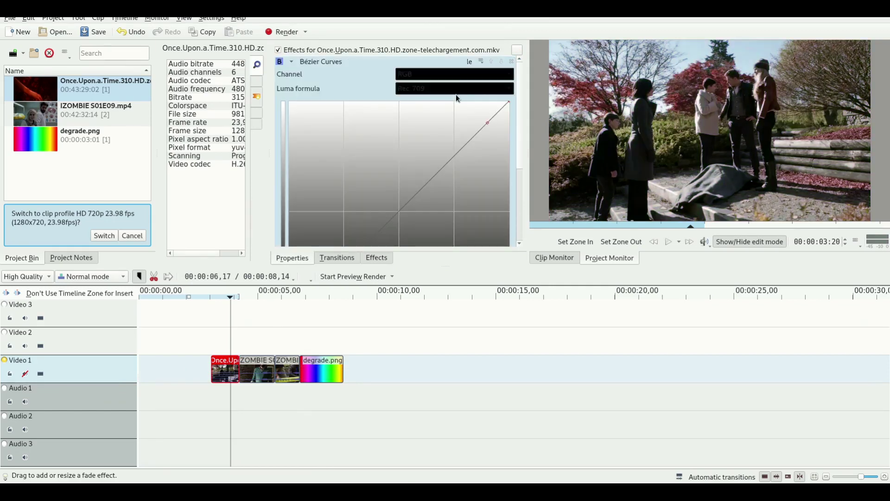
# Shape the Bézier Curves RGB channel into an S-curve, lifting the highlights and lowering the shadows.
pyautogui.click(423, 75)
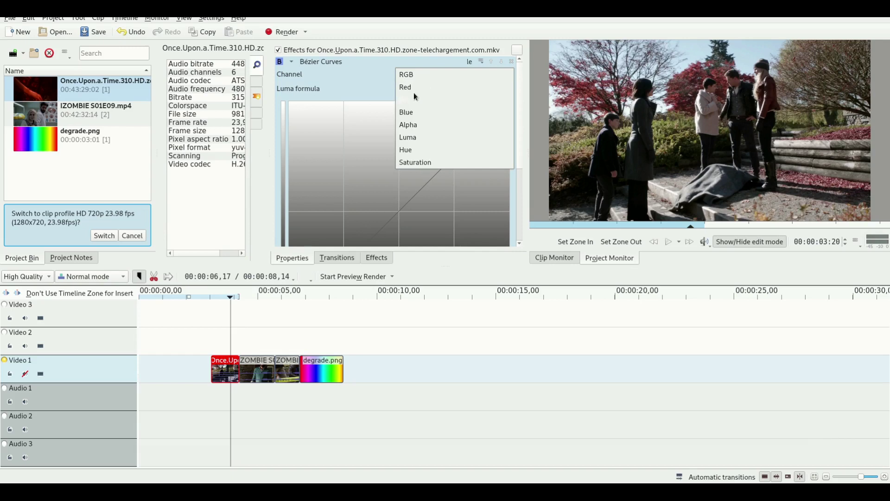
pyautogui.click(380, 81)
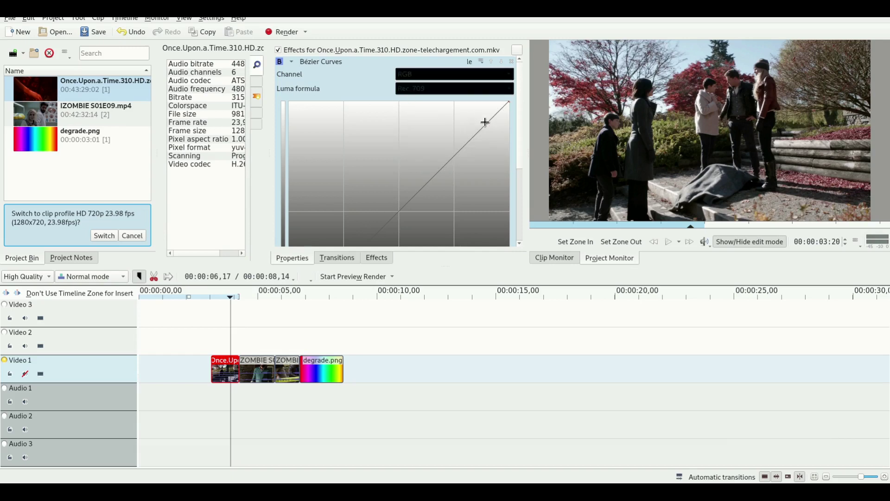
pyautogui.moveTo(485, 122); pyautogui.dragTo(426, 122)
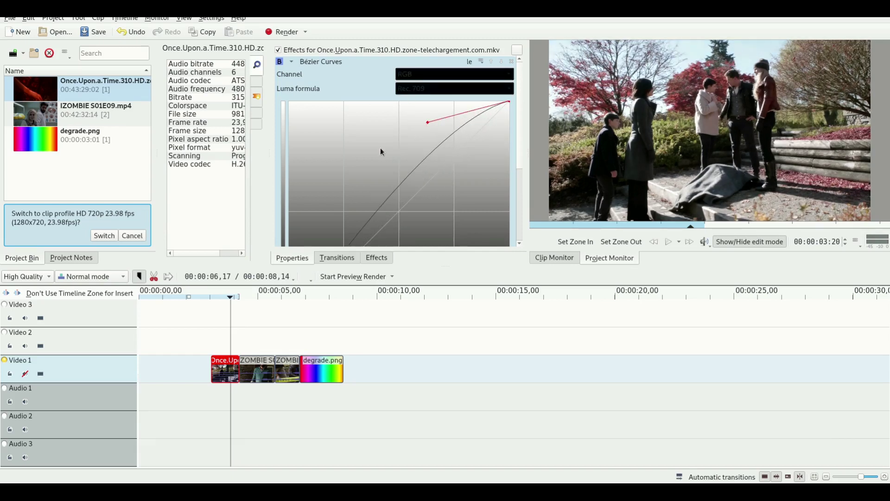
pyautogui.scroll(-5, 382, 152)
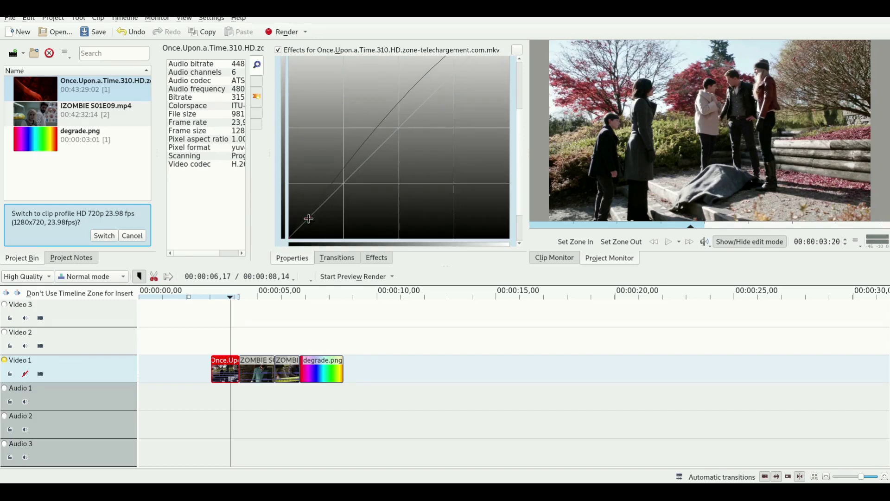
pyautogui.moveTo(308, 218); pyautogui.dragTo(362, 195)
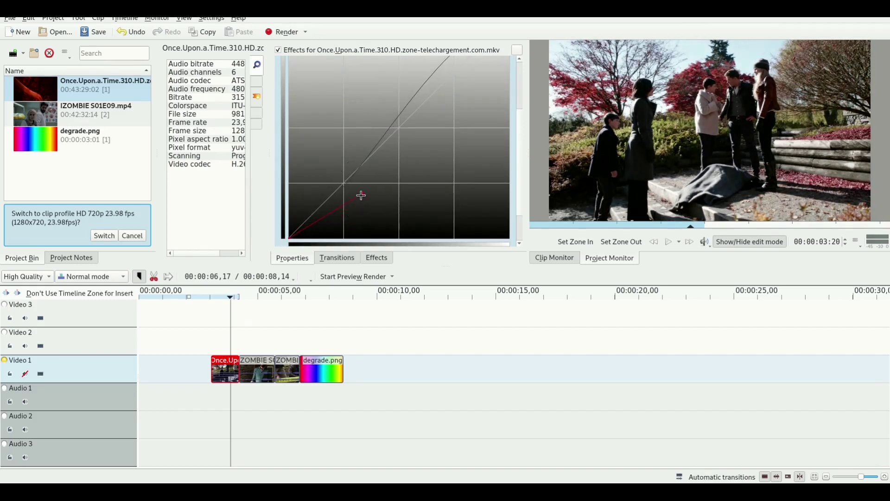
pyautogui.scroll(5, 409, 172)
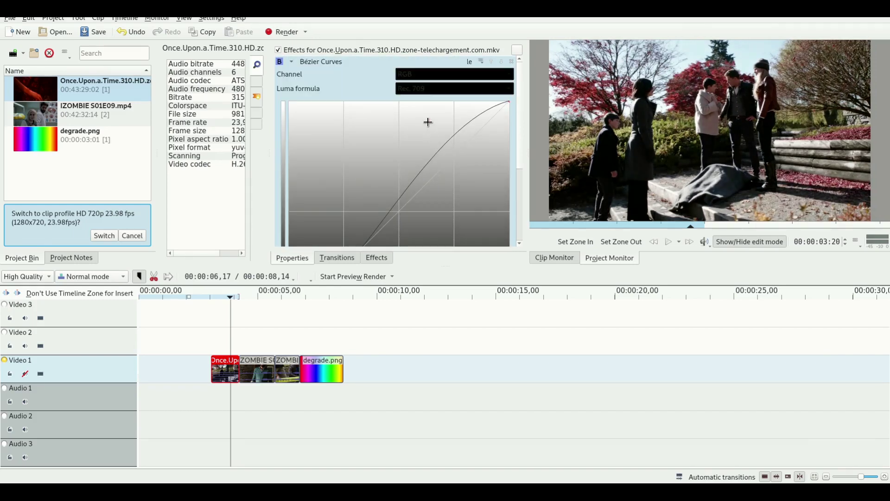
pyautogui.moveTo(428, 121); pyautogui.dragTo(437, 122)
# Reshape the Red channel curve, placing the highlight handle on the diagonal and the shadow handle at about X 0.306, Y 0.389.
pyautogui.click(438, 74)
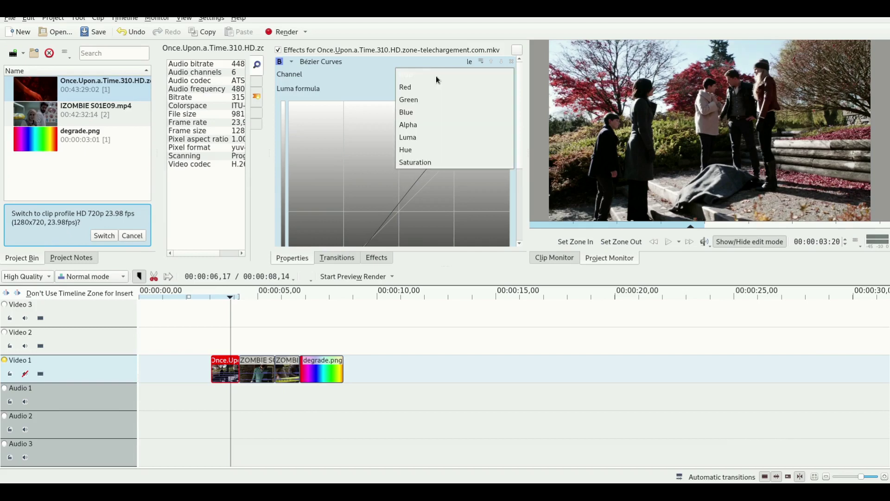
pyautogui.click(437, 88)
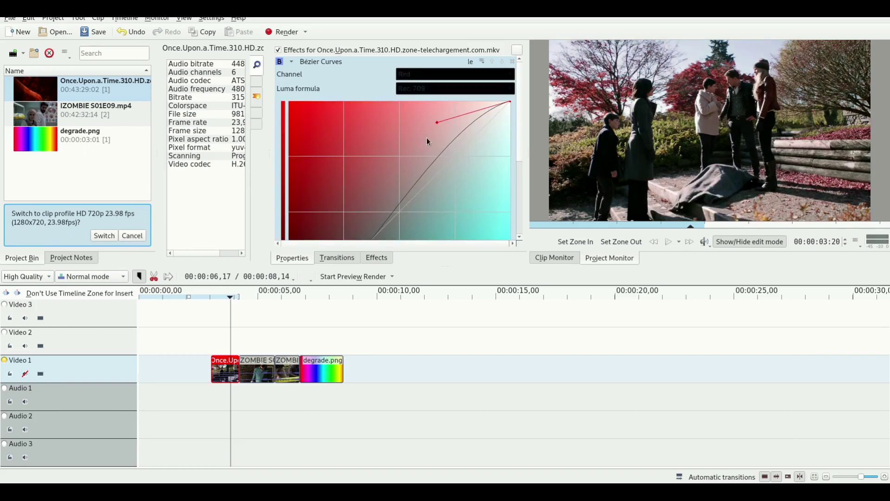
pyautogui.scroll(-3, 427, 139)
pyautogui.moveTo(358, 192); pyautogui.dragTo(340, 189)
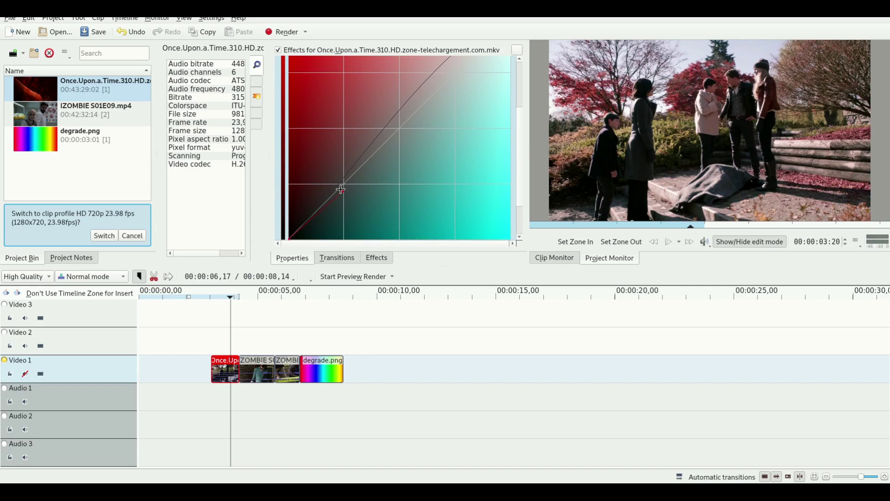
pyautogui.scroll(2, 429, 184)
pyautogui.moveTo(439, 94); pyautogui.dragTo(461, 119)
pyautogui.scroll(-1, 386, 142)
pyautogui.moveTo(342, 163); pyautogui.dragTo(370, 127)
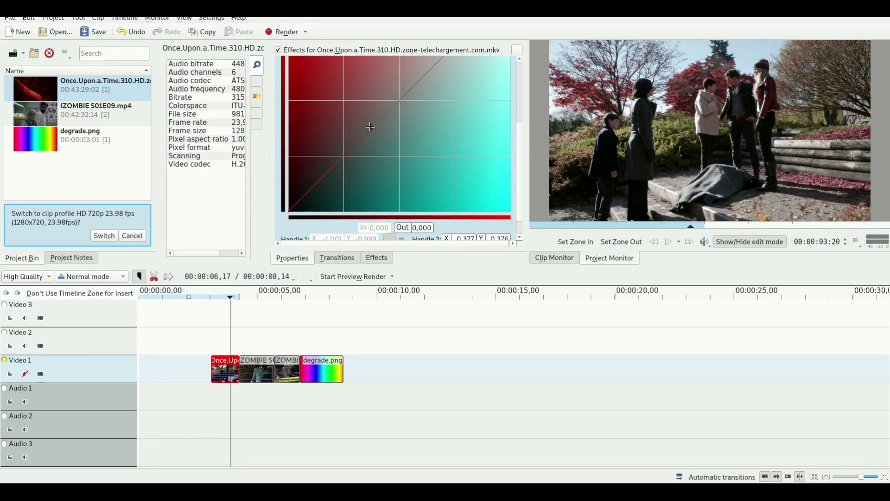
pyautogui.moveTo(370, 127)
pyautogui.mouseDown()
pyautogui.moveTo(341, 106)
pyautogui.moveTo(376, 148)
pyautogui.moveTo(347, 119)
pyautogui.moveTo(355, 124)
pyautogui.mouseUp()
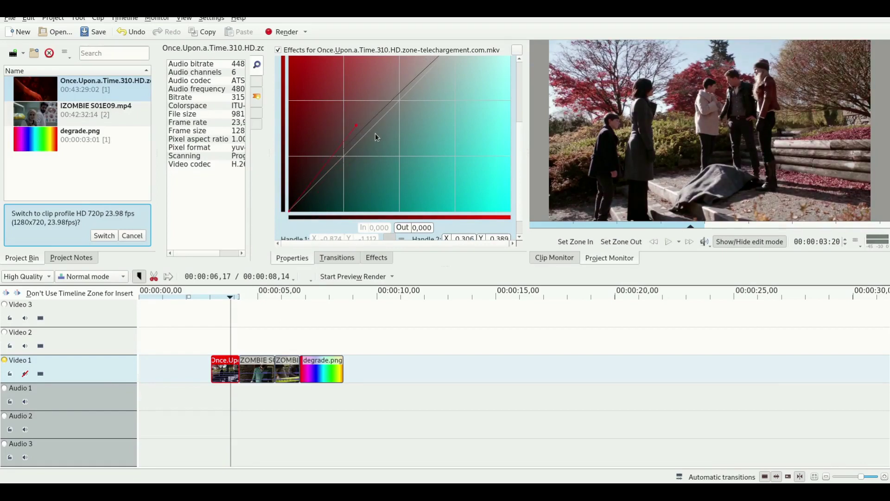
# Shape the Saturation channel curve into an S, lowering the low saturations and raising the high ones.
pyautogui.scroll(3, 383, 135)
pyautogui.scroll(1, 383, 133)
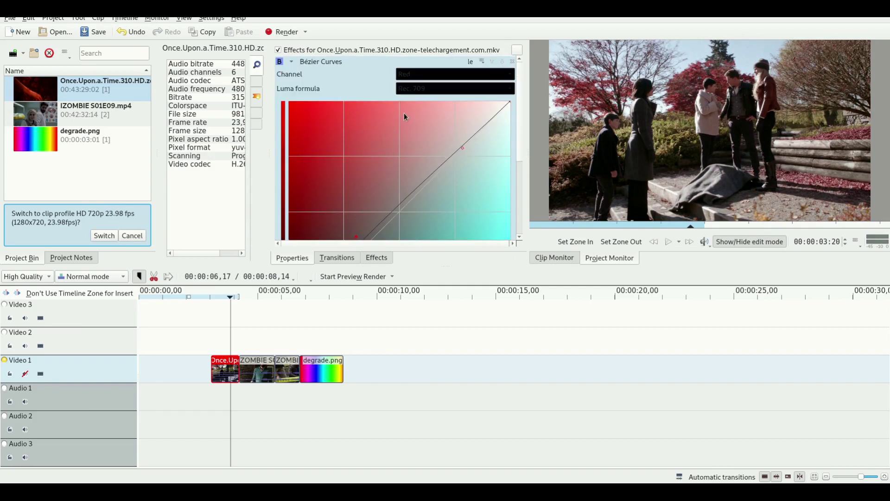
pyautogui.click(410, 74)
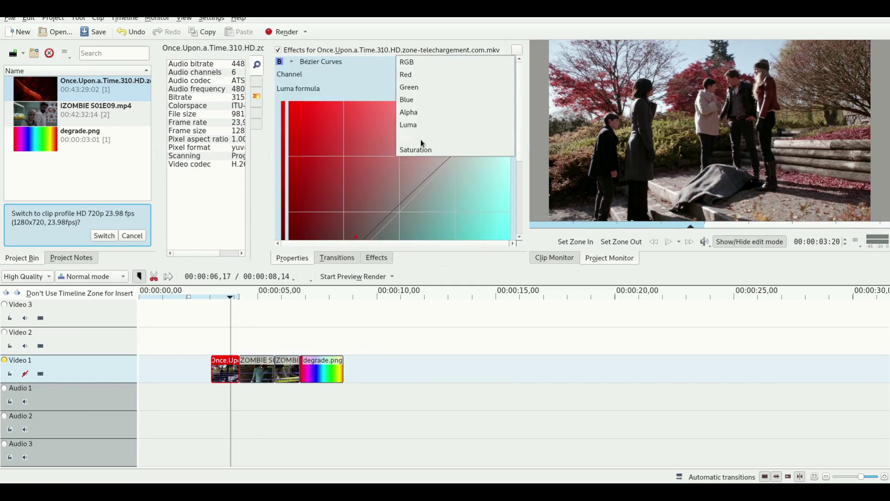
pyautogui.click(424, 151)
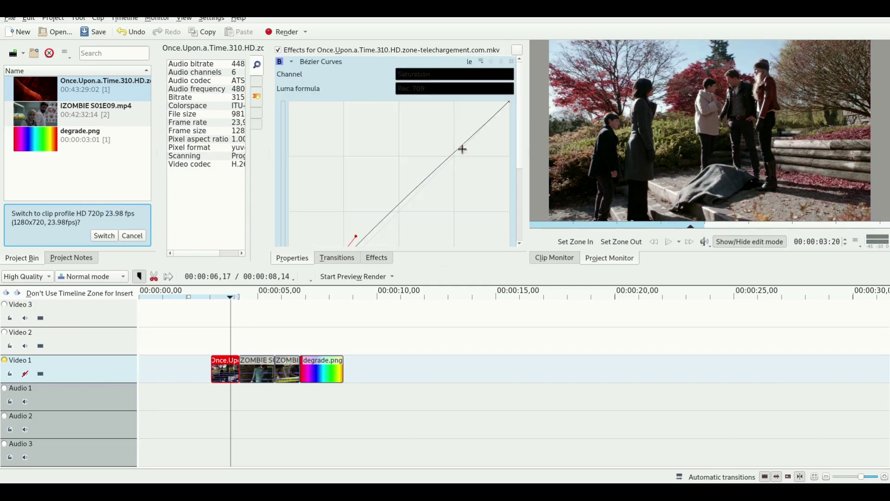
pyautogui.moveTo(462, 149); pyautogui.dragTo(472, 174)
pyautogui.scroll(-3, 393, 144)
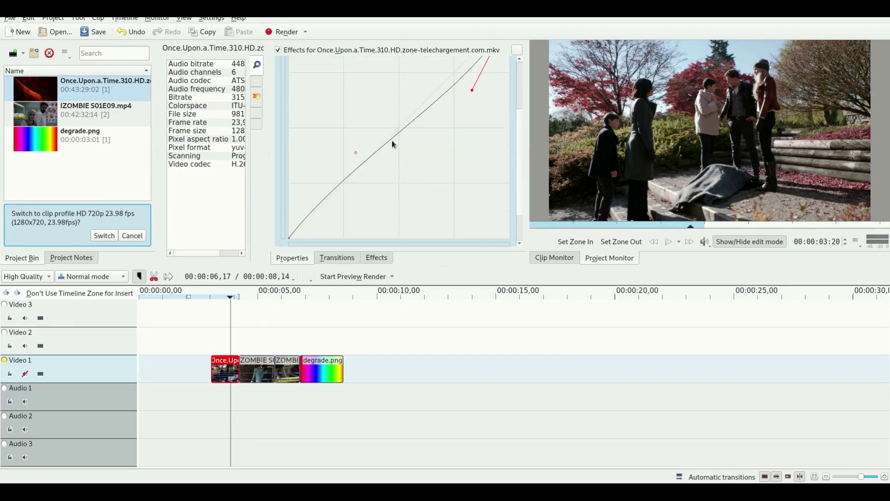
pyautogui.moveTo(356, 153); pyautogui.dragTo(325, 144)
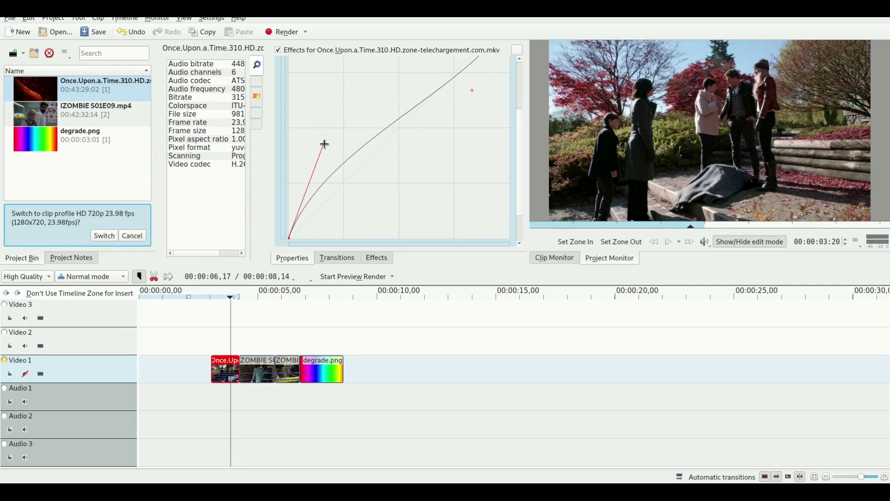
pyautogui.moveTo(472, 90); pyautogui.dragTo(388, 79)
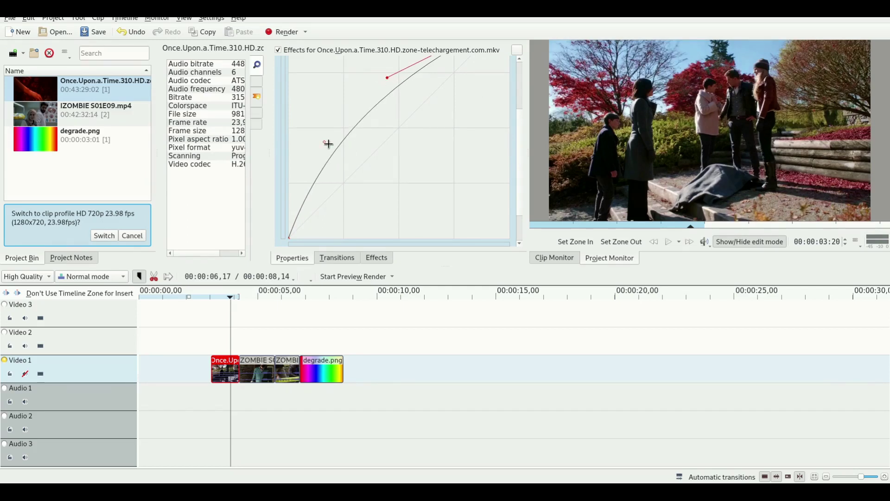
pyautogui.moveTo(328, 144); pyautogui.dragTo(414, 165)
# Switch the Bézier Curves to the Hue channel and reset its curve to the straight diagonal.
pyautogui.scroll(3, 409, 132)
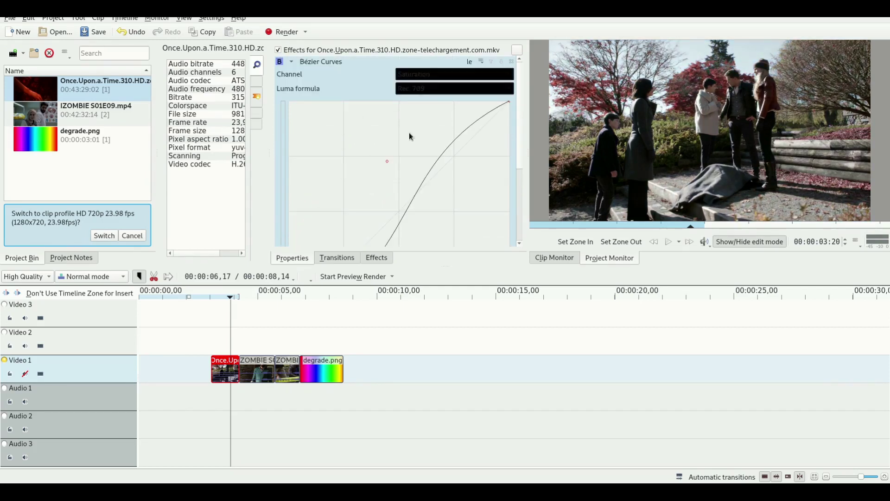
pyautogui.click(426, 75)
pyautogui.click(424, 77)
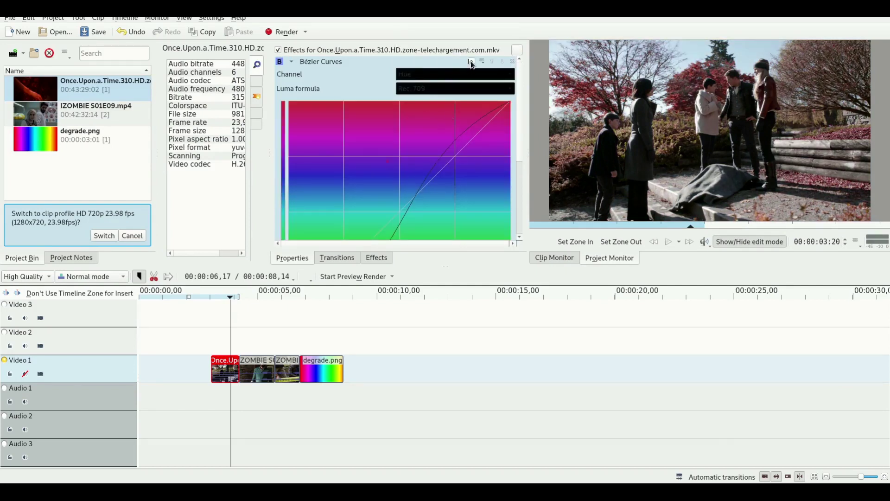
pyautogui.scroll(-3, 394, 130)
pyautogui.scroll(1, 369, 222)
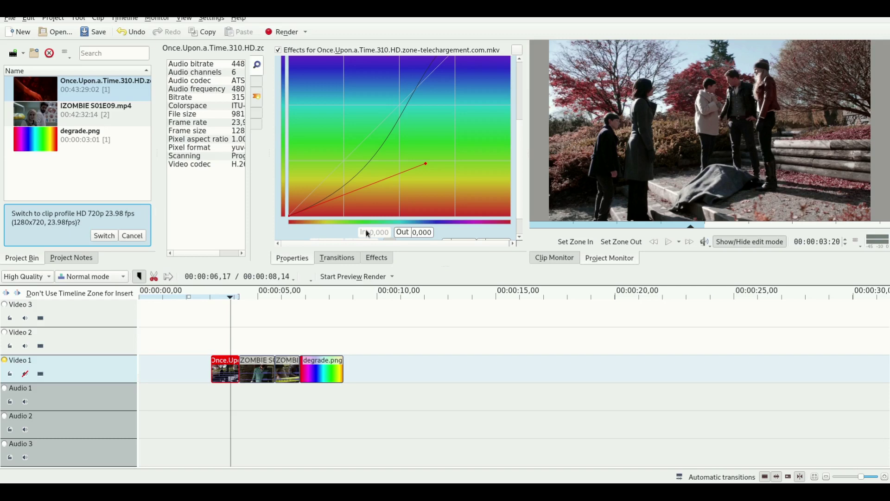
pyautogui.scroll(-1, 366, 233)
pyautogui.click(366, 228)
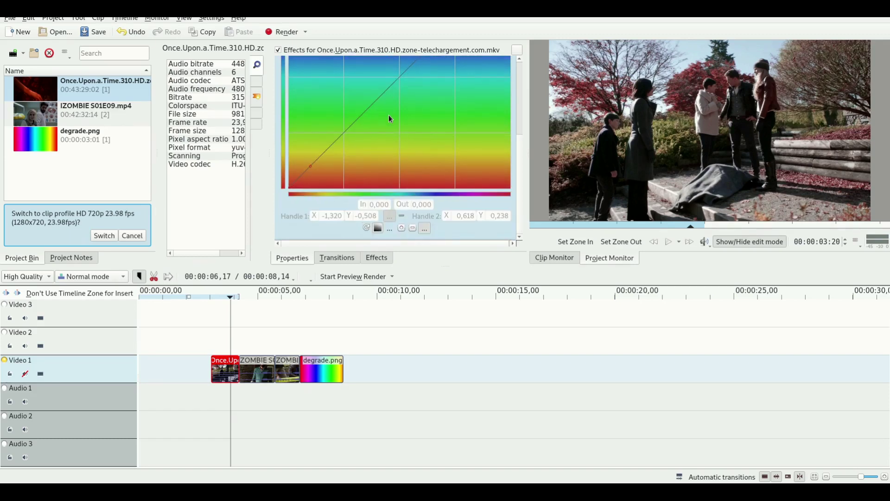
# Bend the Hue curve with a new point moved to the first vertical gridline in the blue band, its lower handle extended downward.
pyautogui.scroll(2, 390, 116)
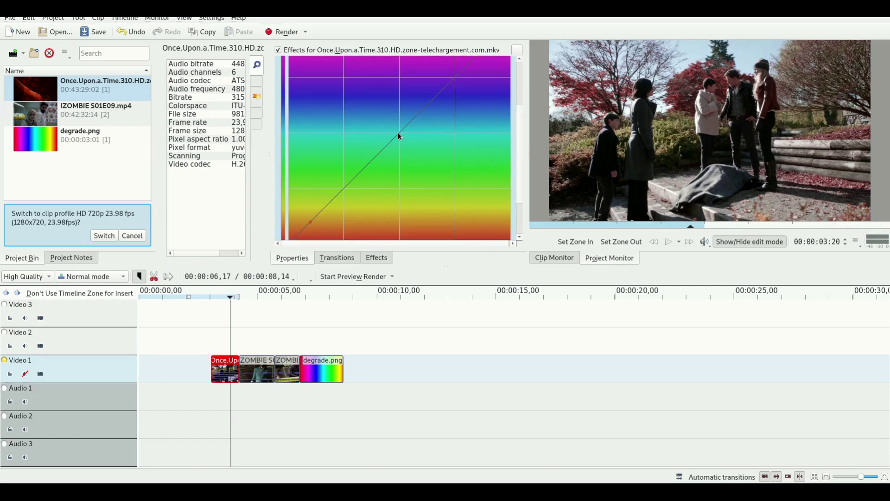
pyautogui.moveTo(398, 132); pyautogui.dragTo(389, 97)
pyautogui.moveTo(398, 143); pyautogui.dragTo(398, 177)
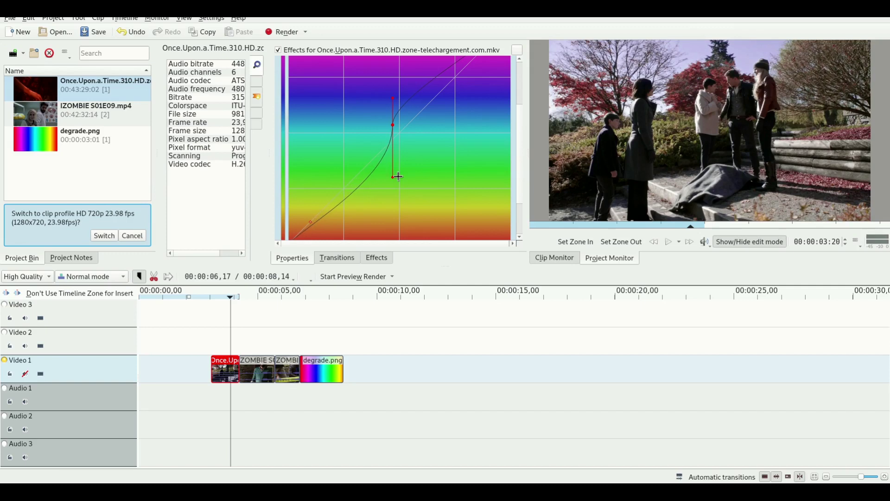
pyautogui.moveTo(390, 123); pyautogui.dragTo(342, 100)
# Remove the Bézier Curves effect from the Once Upon a Time clip.
pyautogui.scroll(2, 437, 135)
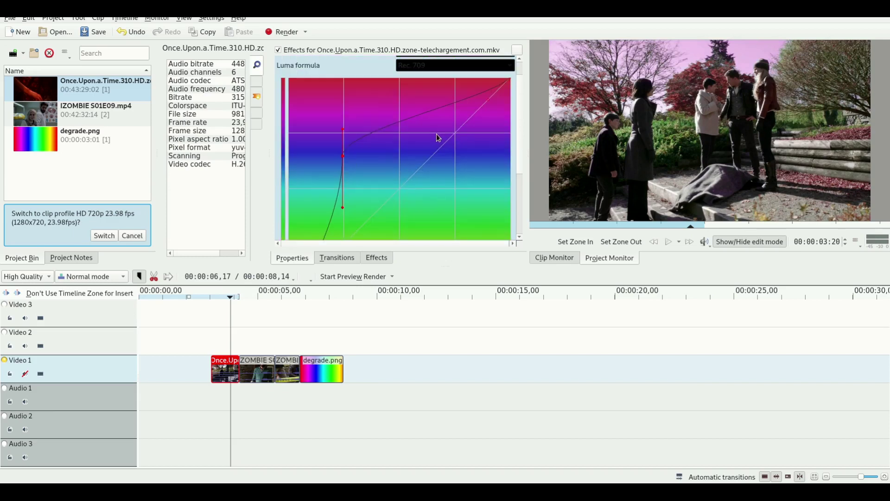
pyautogui.scroll(1, 436, 135)
pyautogui.click(511, 62)
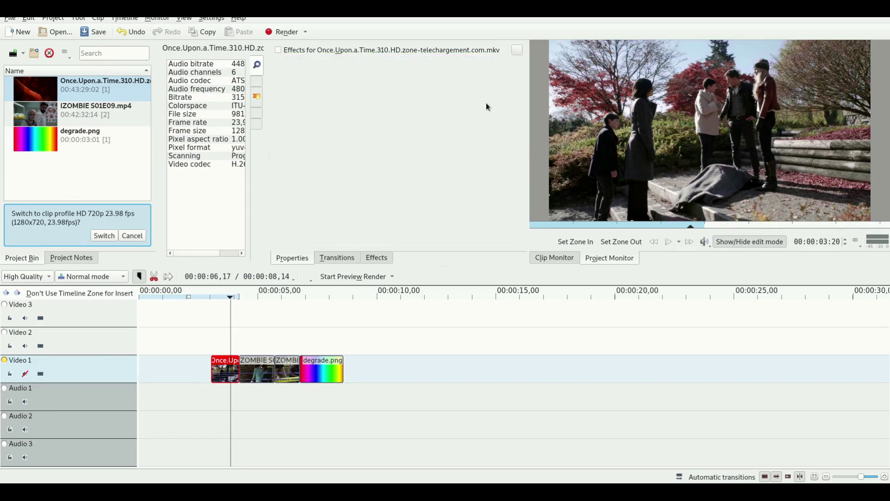
# Search the effects for "gamm" and apply Gamma to the Once Upon a Time clip.
pyautogui.click(383, 258)
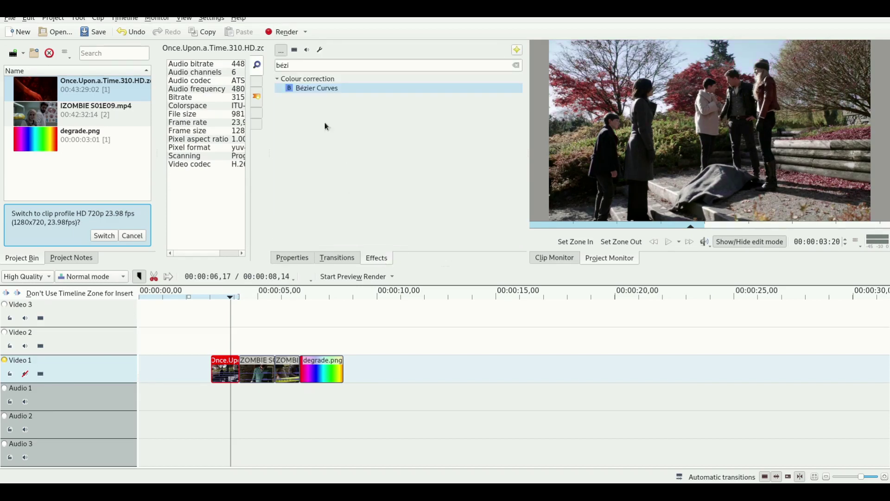
pyautogui.doubleClick(315, 62)
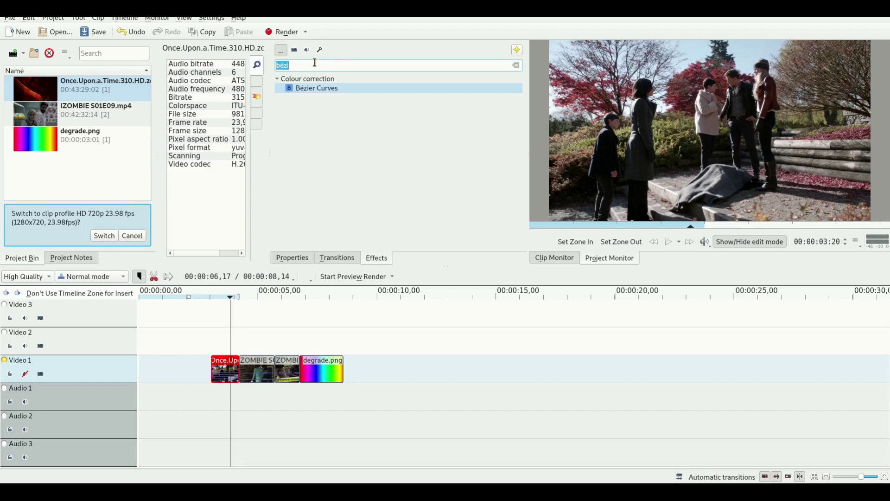
pyautogui.press('BackSpace')
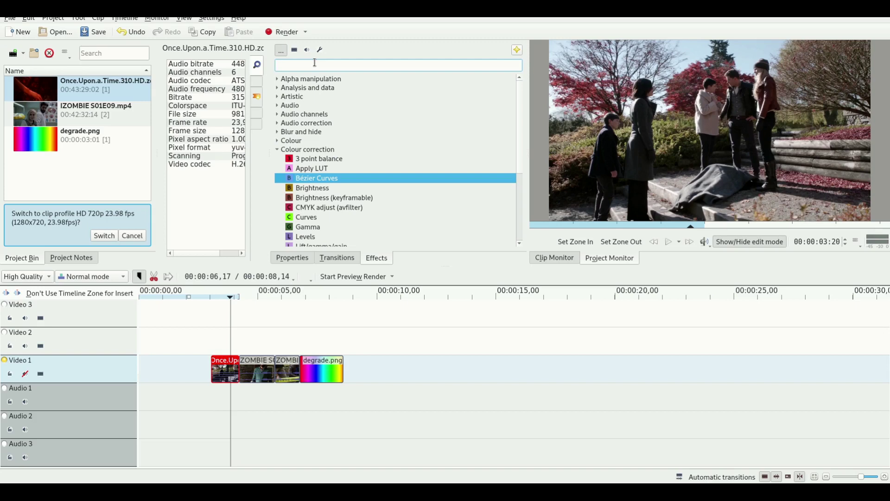
pyautogui.write('gamm')
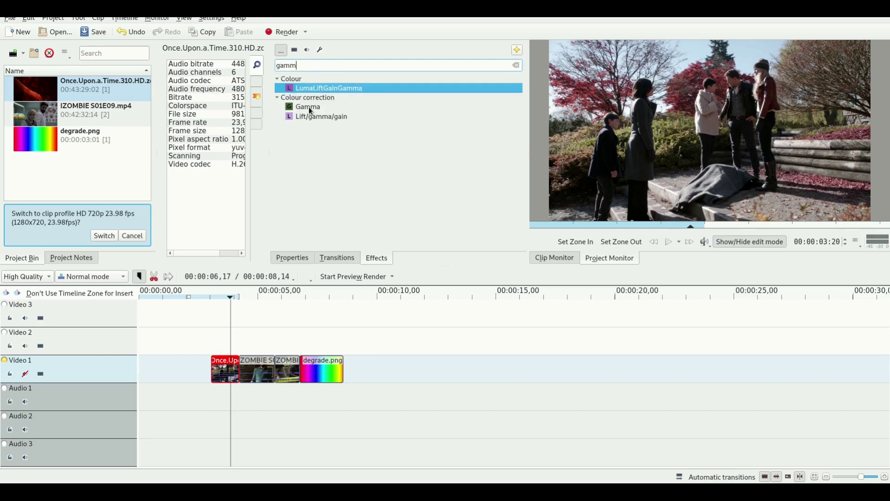
pyautogui.moveTo(306, 106); pyautogui.dragTo(229, 371)
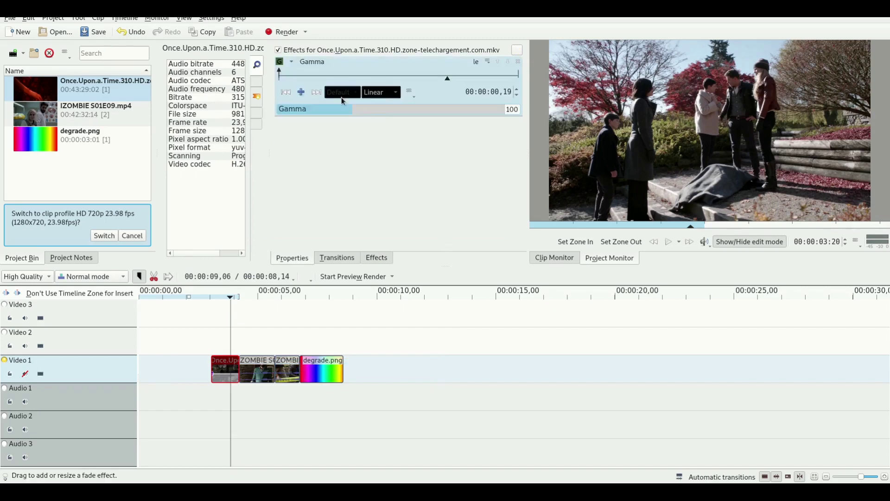
# Try Gamma values of 86 and 123 on the clip, and remove the Gamma effect.
pyautogui.click(369, 110)
pyautogui.click(342, 110)
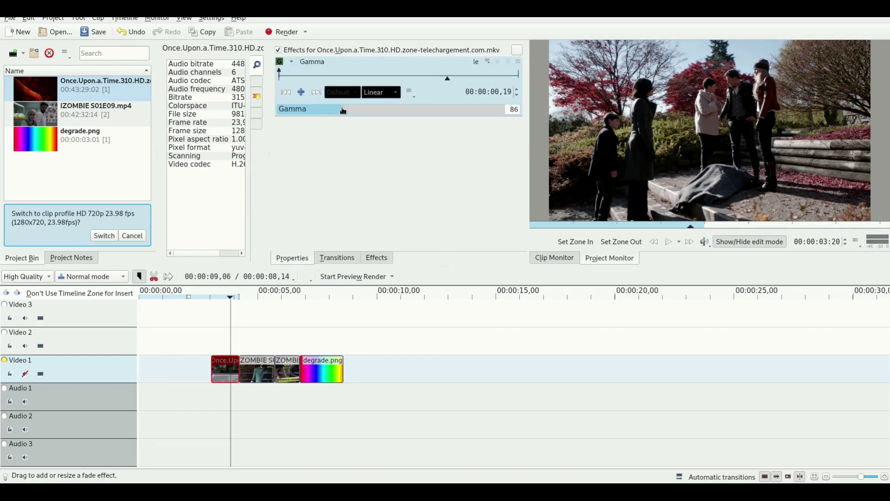
pyautogui.click(360, 111)
pyautogui.click(370, 110)
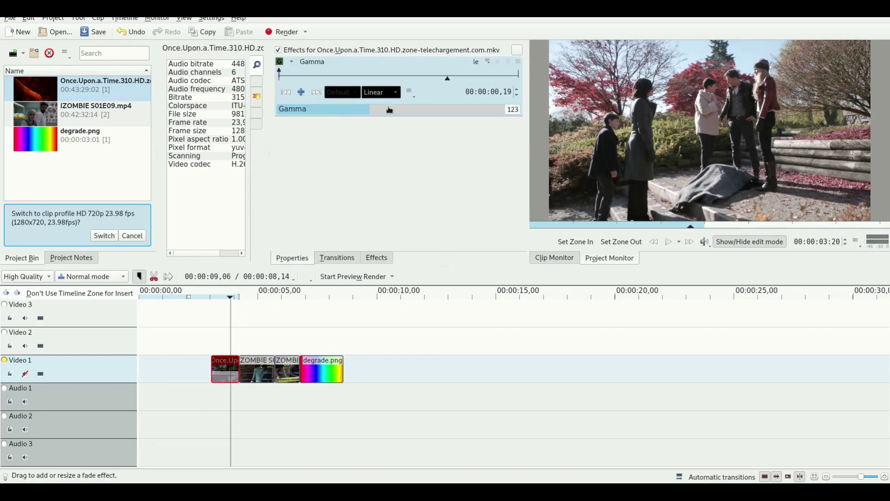
pyautogui.click(517, 62)
# Clear the effects search and browse the Colour correction effects down to CMYK adjust (avfilter).
pyautogui.click(381, 258)
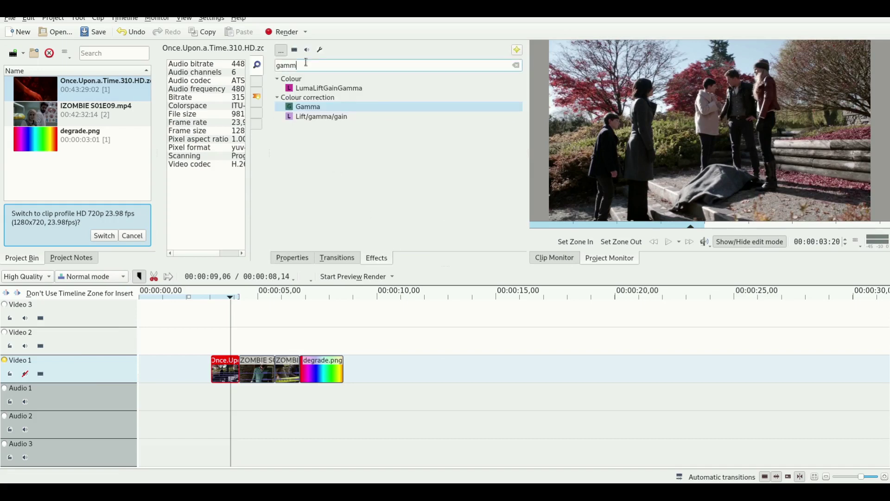
pyautogui.press('BackSpace')
pyautogui.scroll(5, 329, 140)
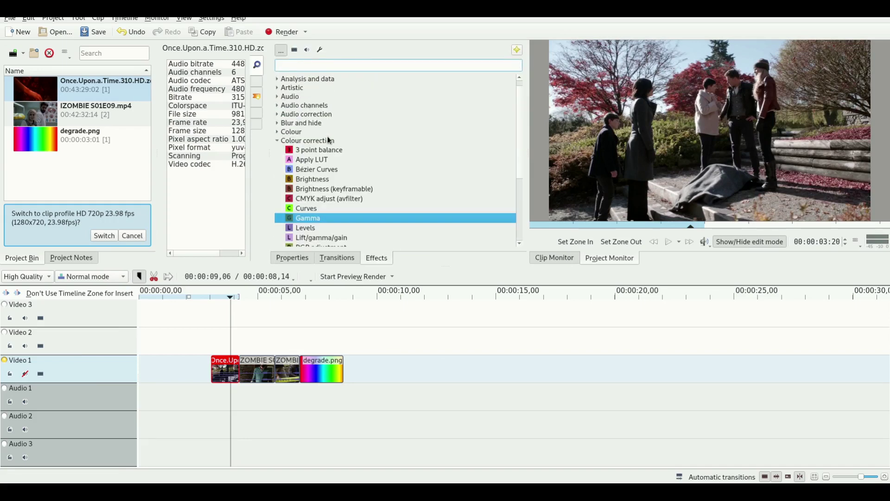
pyautogui.scroll(-1, 331, 126)
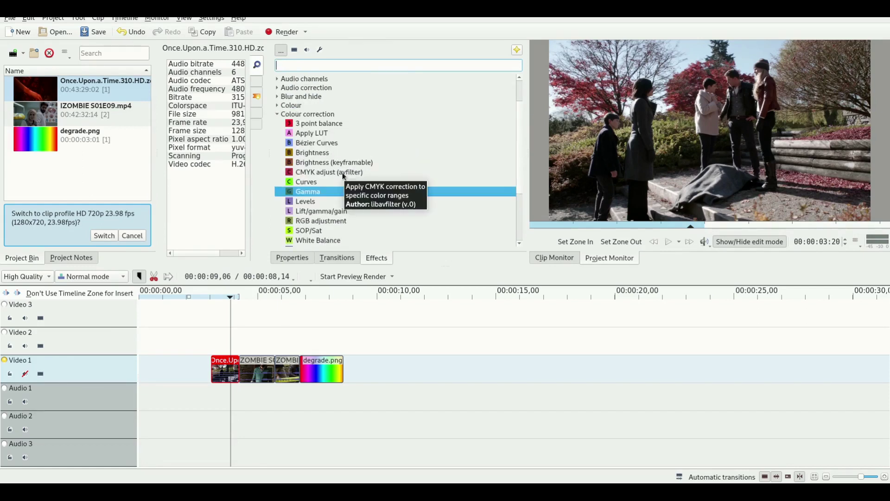
# Browse the effects in the Colour correction and Colour categories, and collapse the Colour category.
pyautogui.scroll(-1, 338, 136)
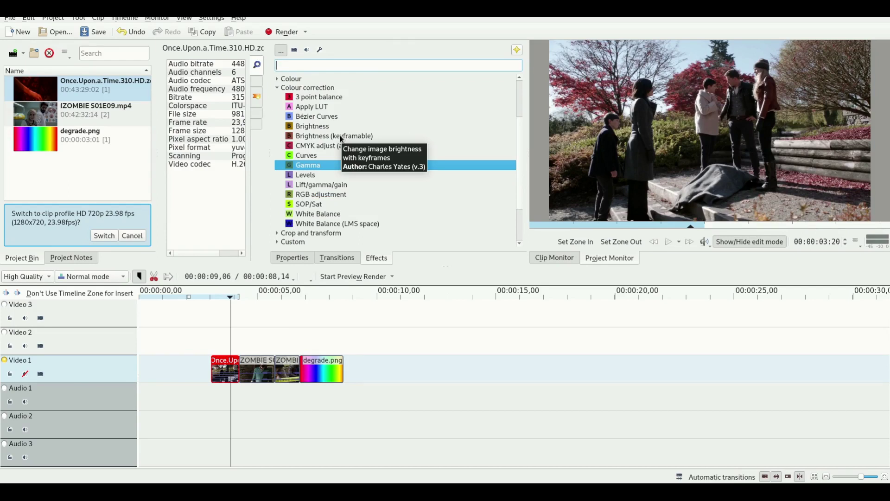
pyautogui.scroll(1, 340, 136)
pyautogui.click(278, 107)
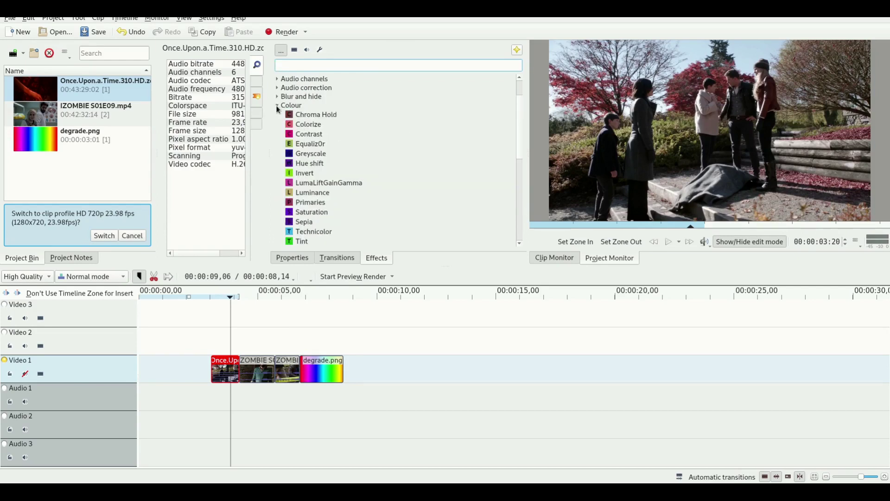
pyautogui.scroll(-1, 370, 123)
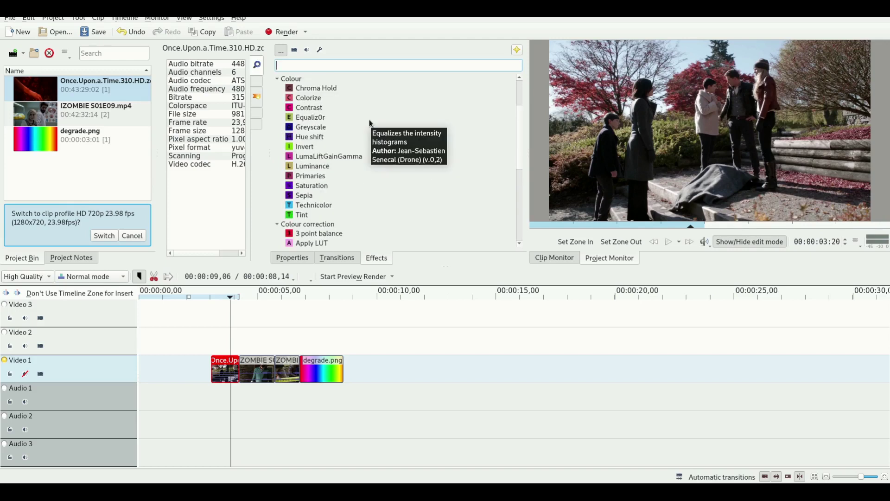
pyautogui.click(281, 80)
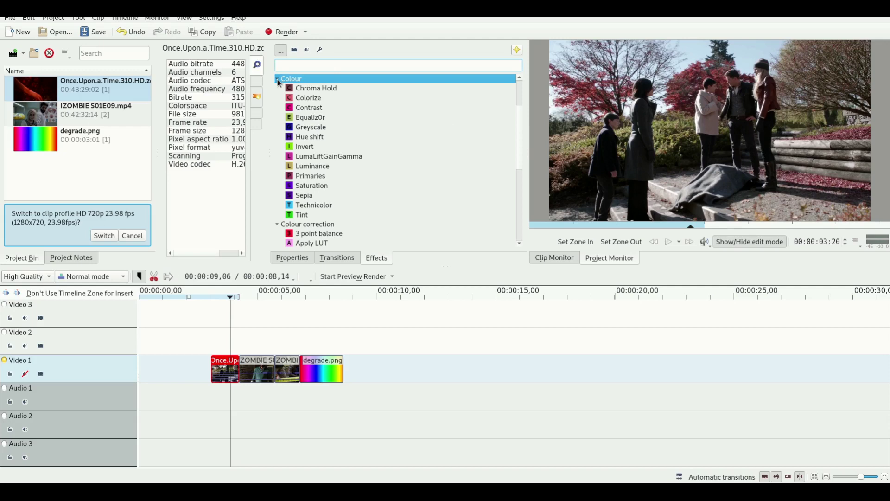
pyautogui.click(277, 79)
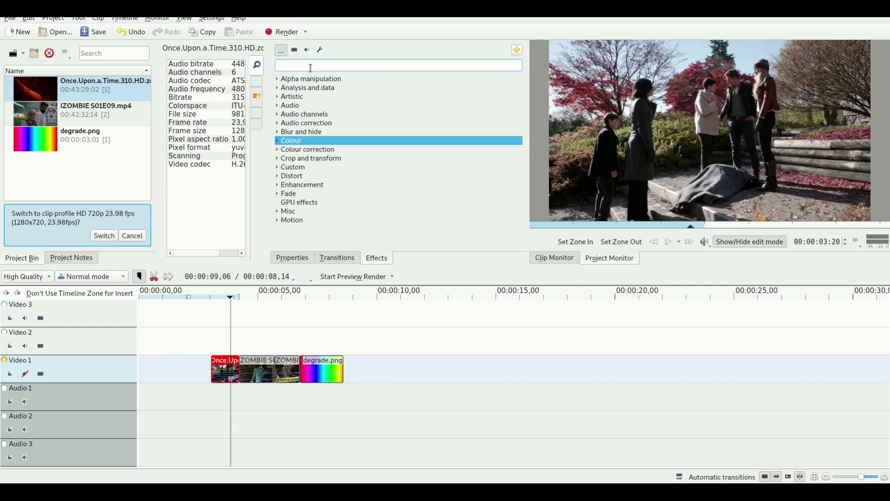
# Search the effects for "colorch", apply Colorchannelmixer to the Once Upon a Time clip, and set av.rr to 0.548 and av.rg to 0.260.
pyautogui.write('colorch')
pyautogui.moveTo(308, 88); pyautogui.dragTo(225, 369)
pyautogui.click(412, 73)
pyautogui.click(396, 85)
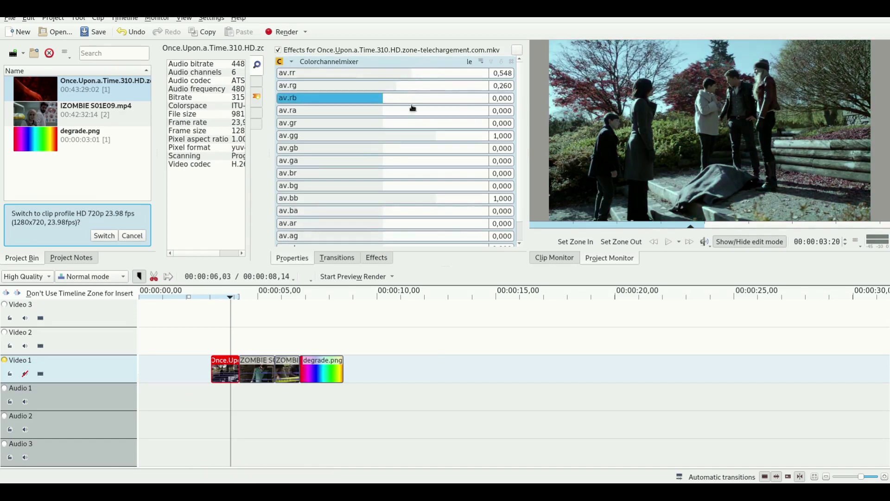
# Apply Colorchannelmixer to the first IZOMBIE clip and set av.rr to 1.264, av.gg to 0.660, av.bb to 1.456 and av.rg to 0.364.
pyautogui.click(256, 326)
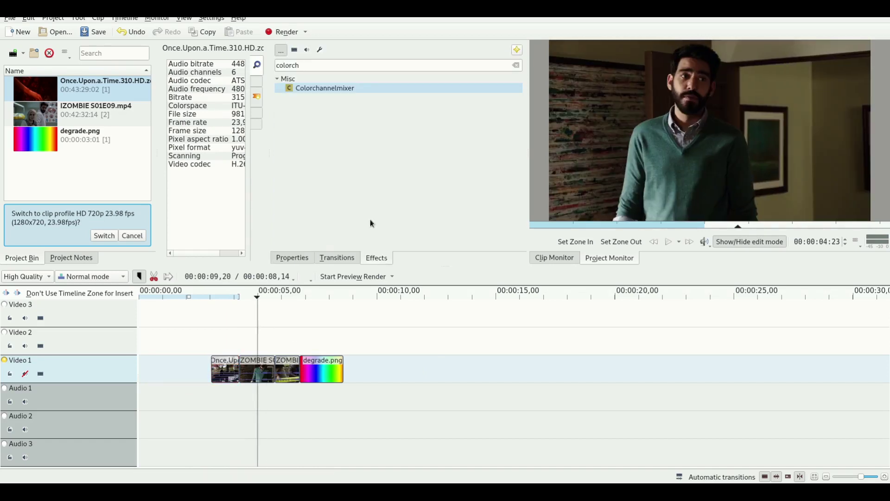
pyautogui.click(258, 375)
pyautogui.click(450, 72)
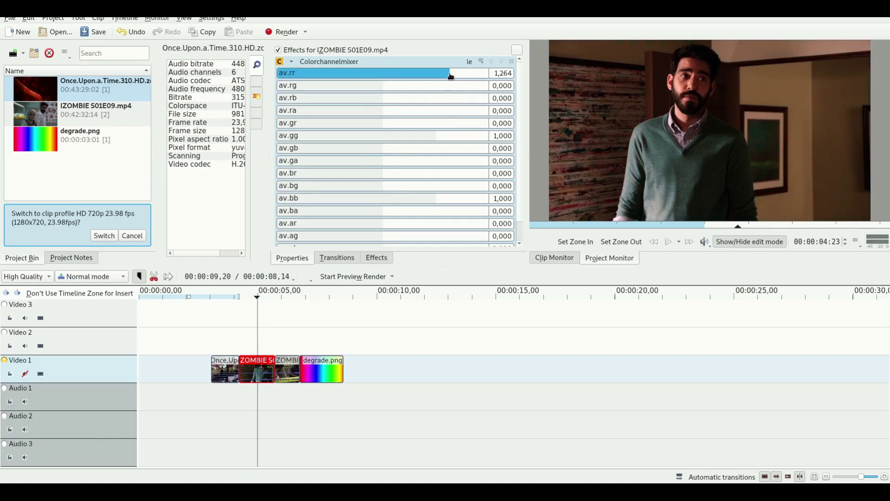
pyautogui.click(417, 135)
pyautogui.moveTo(443, 199); pyautogui.dragTo(459, 198)
pyautogui.click(402, 85)
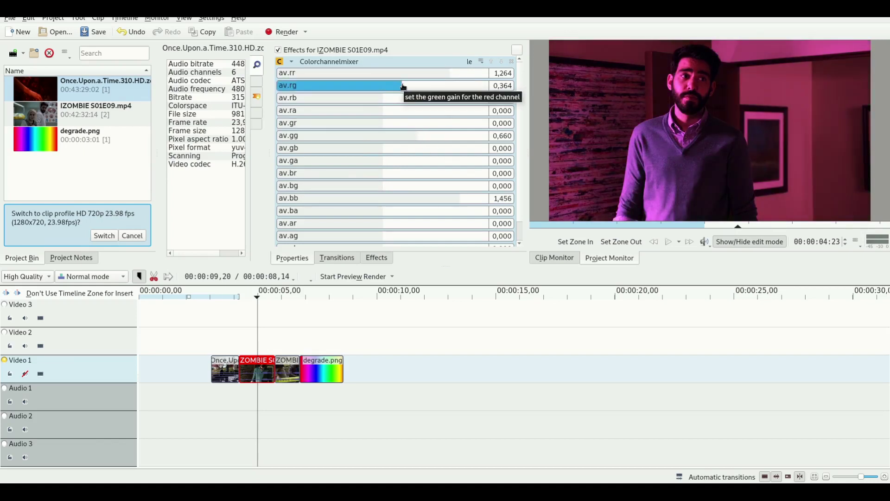
# Set av.rb to -0.188, av.ra to 0.092, av.gr to 0.144, av.gb to -0.424, av.ga to 0.432, av.br to -0.408 and av.bg to -0.136.
pyautogui.click(373, 97)
pyautogui.click(388, 110)
pyautogui.click(391, 123)
pyautogui.click(407, 148)
pyautogui.click(405, 160)
pyautogui.click(361, 172)
pyautogui.click(366, 147)
pyautogui.click(375, 185)
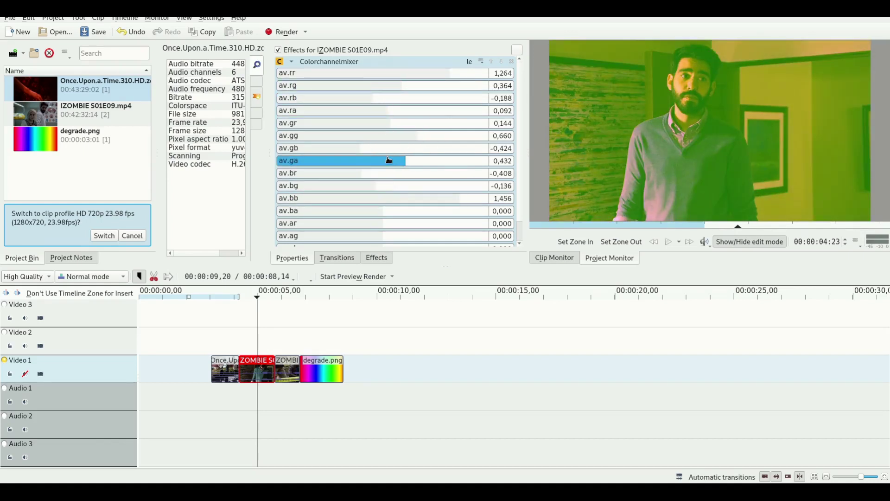
# Adjust av.ga to 0.092, av.gb to -0.144, av.ra to -0.004, av.rr to 1.388, av.rg to 0.468 and av.rb to -0.388.
pyautogui.click(387, 160)
pyautogui.click(375, 148)
pyautogui.click(383, 111)
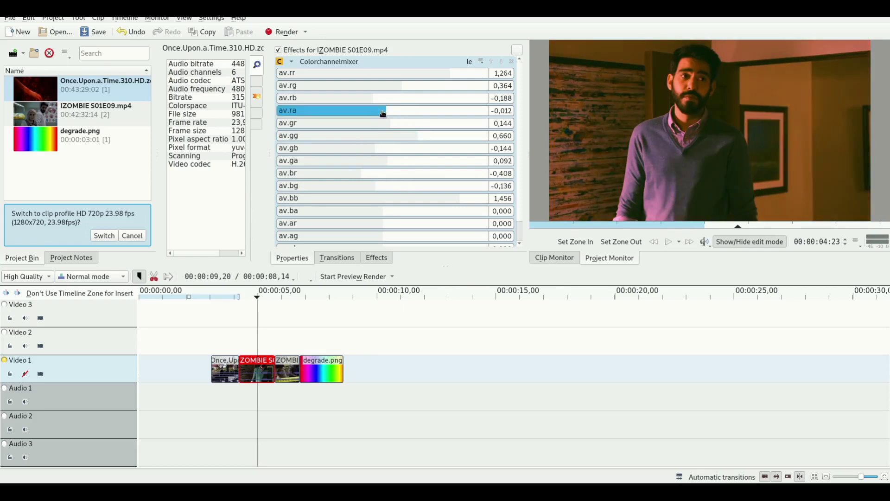
pyautogui.click(455, 73)
pyautogui.click(407, 85)
pyautogui.click(362, 98)
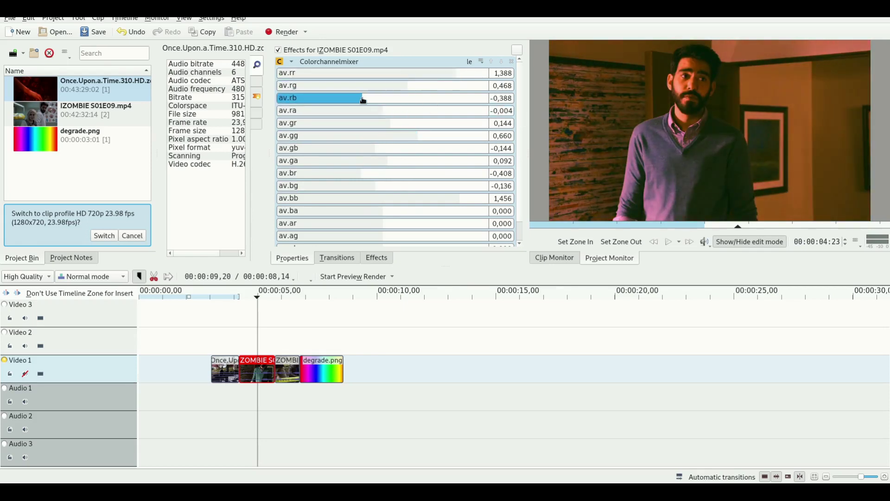
# Set av.gr to 0.240, av.ra to -0.232, av.bg to -0.012, av.br to -0.276 and av.ga to 0.144.
pyautogui.click(396, 123)
pyautogui.click(369, 111)
pyautogui.click(382, 186)
pyautogui.click(369, 173)
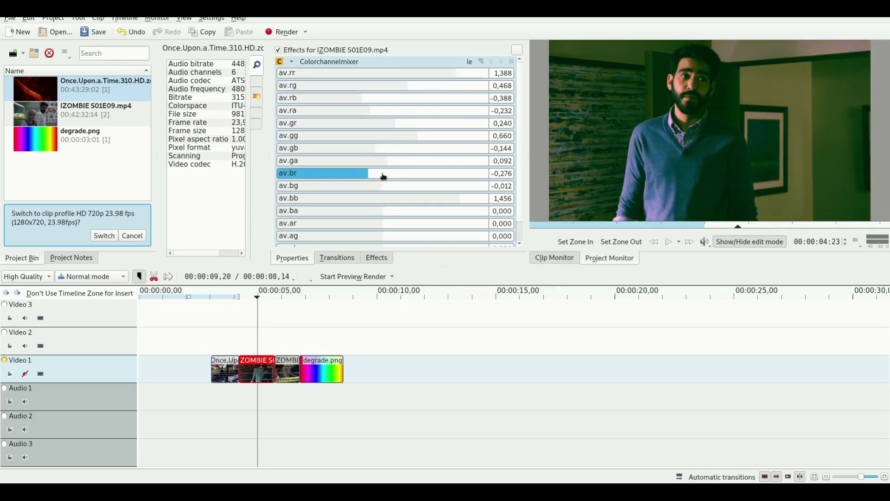
pyautogui.click(391, 160)
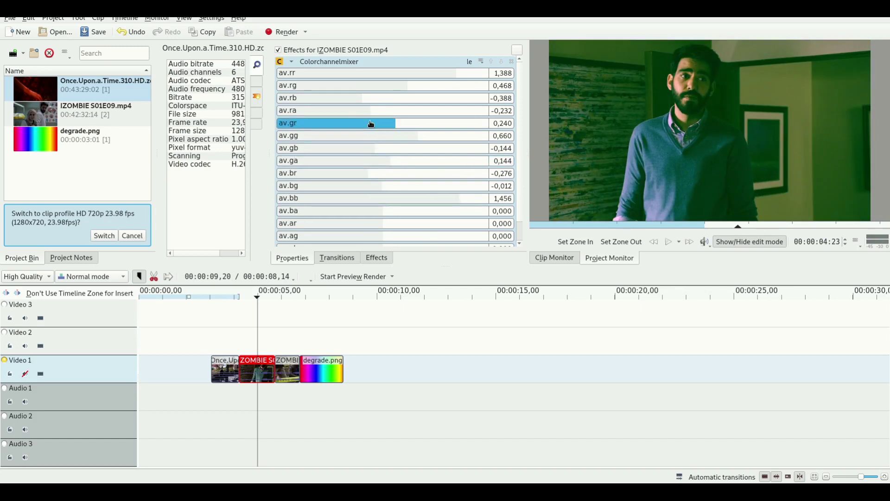
# Refine the Colorchannelmixer with av.bb at 1.308, av.bg at 0.844, av.rg at 0.432, av.rb at 0.180 and av.gr at 0.292.
pyautogui.click(503, 110)
pyautogui.click(452, 199)
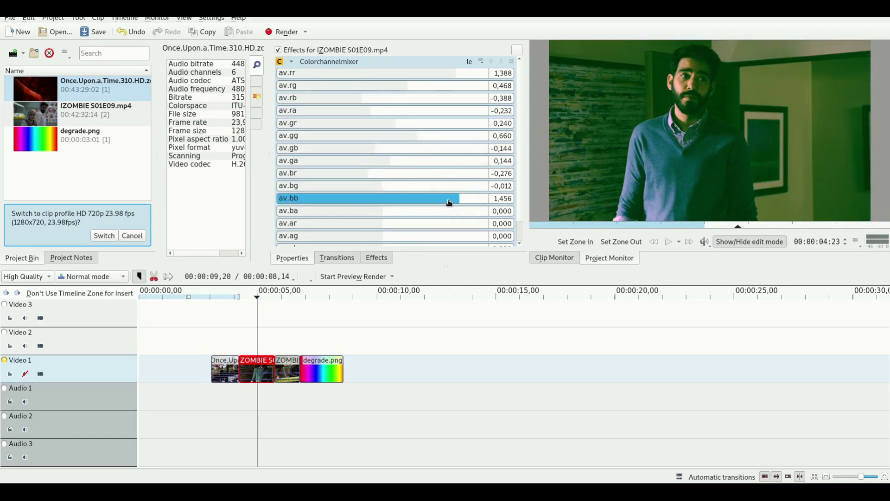
pyautogui.moveTo(388, 186); pyautogui.dragTo(428, 191)
pyautogui.click(406, 86)
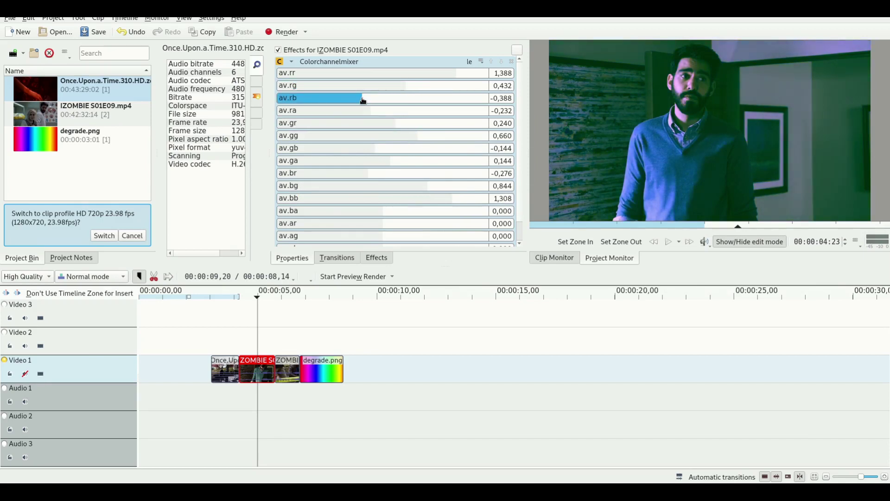
pyautogui.click(355, 101)
pyautogui.click(392, 98)
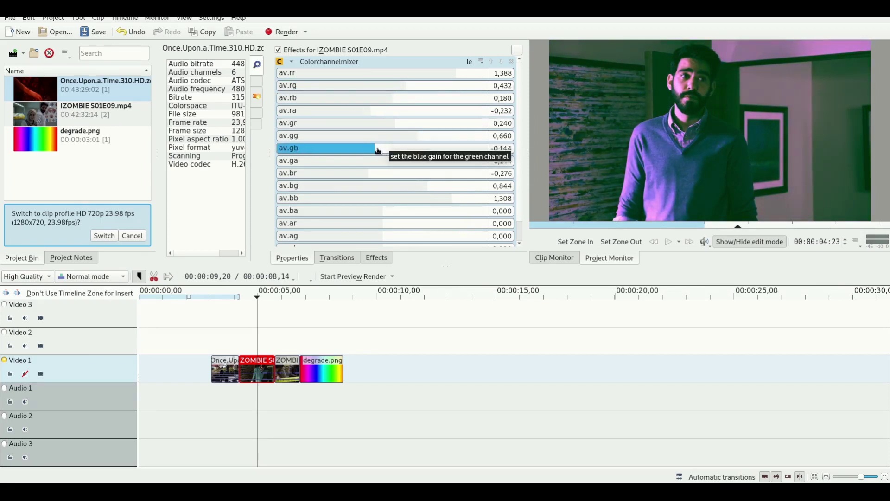
pyautogui.click(394, 123)
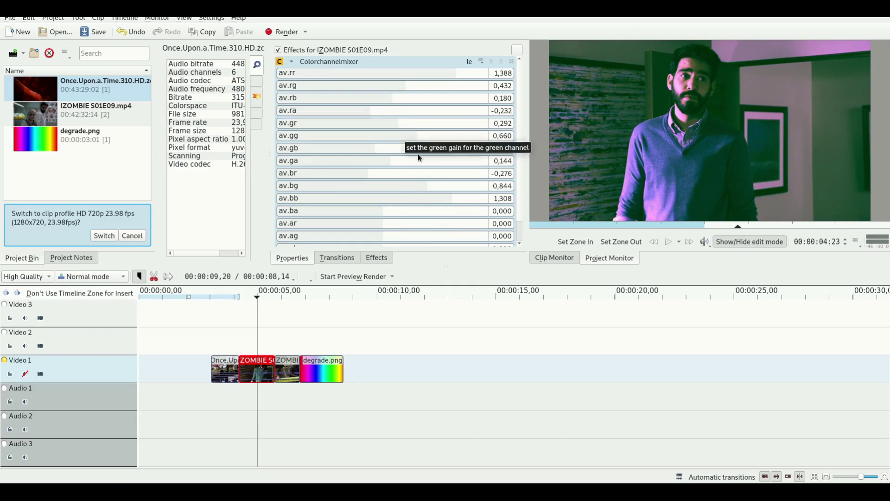
# Search the effects for "béz" and apply Bézier Curves to the first IZOMBIE clip.
pyautogui.click(379, 260)
pyautogui.doubleClick(354, 65)
pyautogui.write('bez')
pyautogui.moveTo(329, 88); pyautogui.dragTo(258, 374)
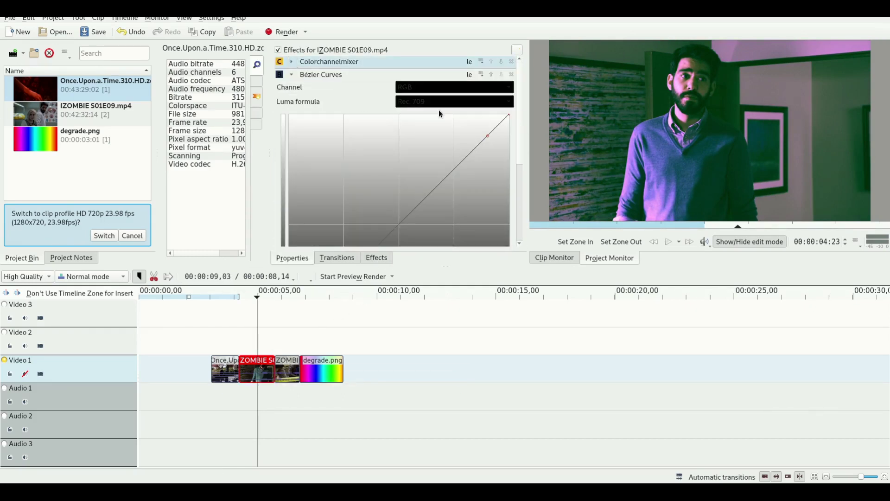
# Bend the RGB curve at its highlight and shadow handles, and move Bézier Curves above Colorchannelmixer in the effect stack.
pyautogui.moveTo(486, 138); pyautogui.dragTo(461, 123)
pyautogui.scroll(-4, 417, 158)
pyautogui.moveTo(311, 200)
pyautogui.mouseDown()
pyautogui.moveTo(336, 195)
pyautogui.moveTo(325, 189)
pyautogui.mouseUp()
pyautogui.scroll(4, 315, 139)
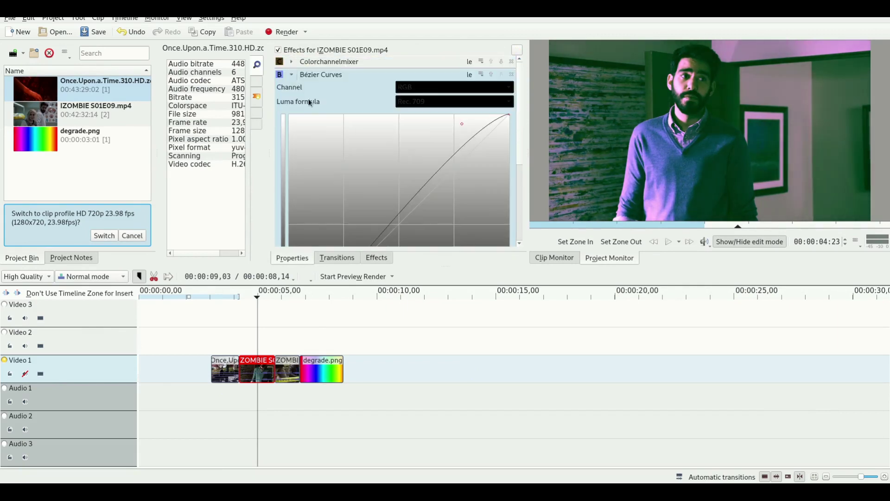
pyautogui.moveTo(325, 74); pyautogui.dragTo(332, 63)
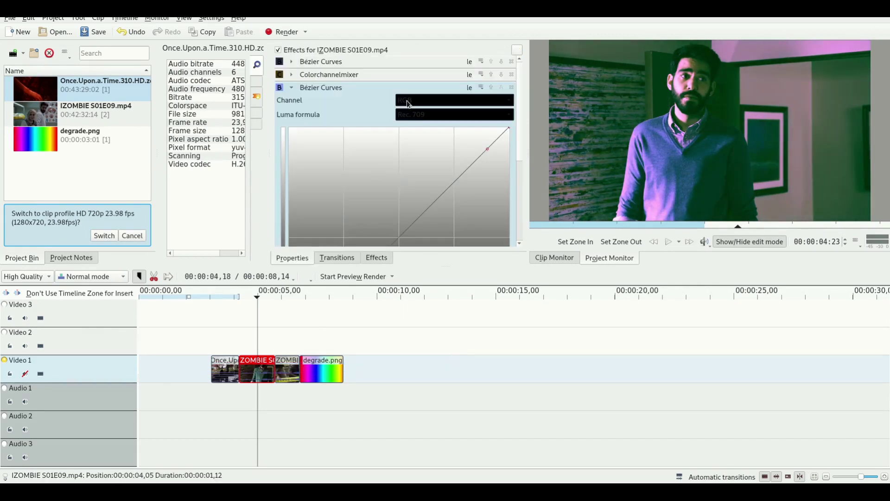
# Set a second Bézier Curves effect to the Red channel and reshape its curve at the highlight and shadow handles.
pyautogui.click(407, 101)
pyautogui.click(411, 113)
pyautogui.moveTo(488, 149); pyautogui.dragTo(446, 155)
pyautogui.scroll(-5, 408, 168)
pyautogui.moveTo(311, 188); pyautogui.dragTo(334, 181)
pyautogui.scroll(4, 340, 110)
pyautogui.click(292, 59)
# Add a third Bézier Curves effect on the Green channel and pull its highlight handle inward to bend the curve.
pyautogui.click(377, 258)
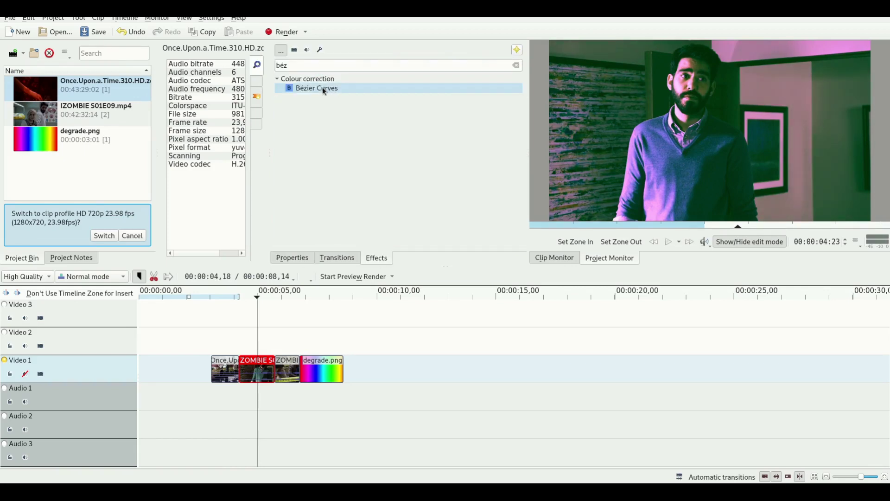
pyautogui.doubleClick(322, 88)
pyautogui.click(402, 115)
pyautogui.click(412, 140)
pyautogui.scroll(-2, 522, 105)
pyautogui.moveTo(487, 106); pyautogui.dragTo(454, 120)
pyautogui.scroll(-3, 371, 162)
pyautogui.scroll(5, 343, 139)
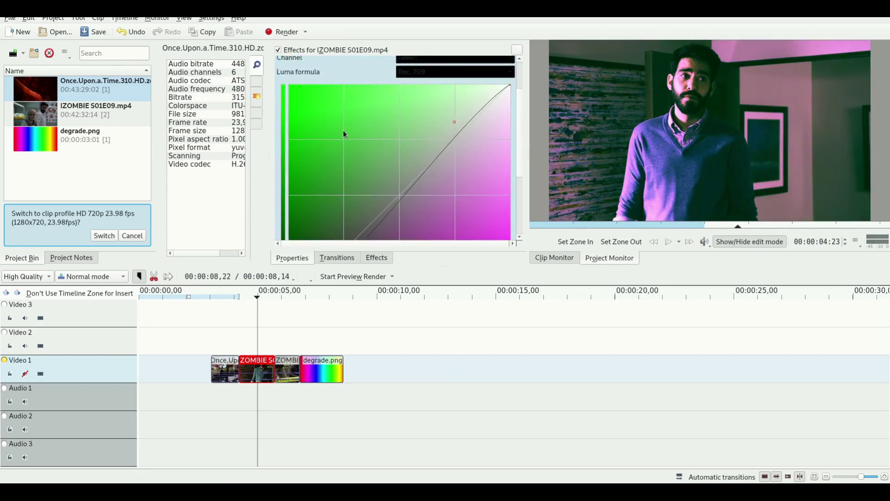
# Add a fourth Bézier Curves effect on the Blue channel and reshape its curve at the highlight and shadow handles.
pyautogui.click(376, 257)
pyautogui.moveTo(322, 88); pyautogui.dragTo(258, 369)
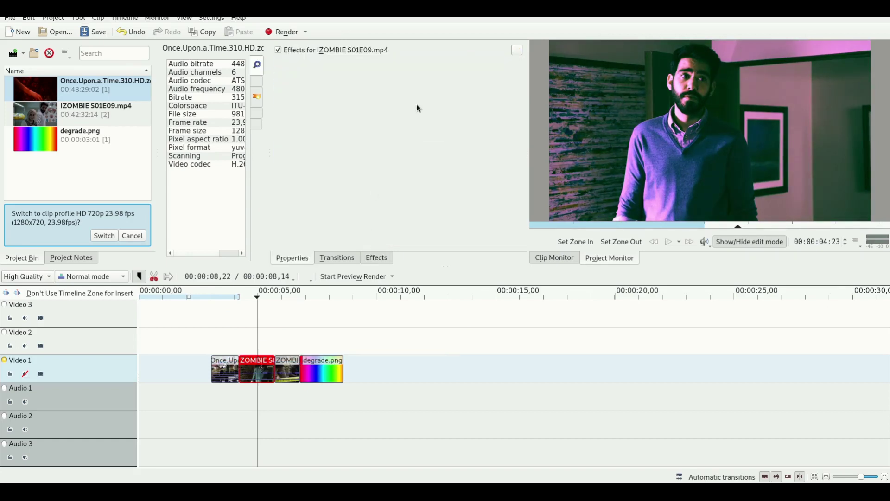
pyautogui.click(419, 126)
pyautogui.click(416, 164)
pyautogui.scroll(-1, 445, 158)
pyautogui.moveTo(485, 148); pyautogui.dragTo(429, 146)
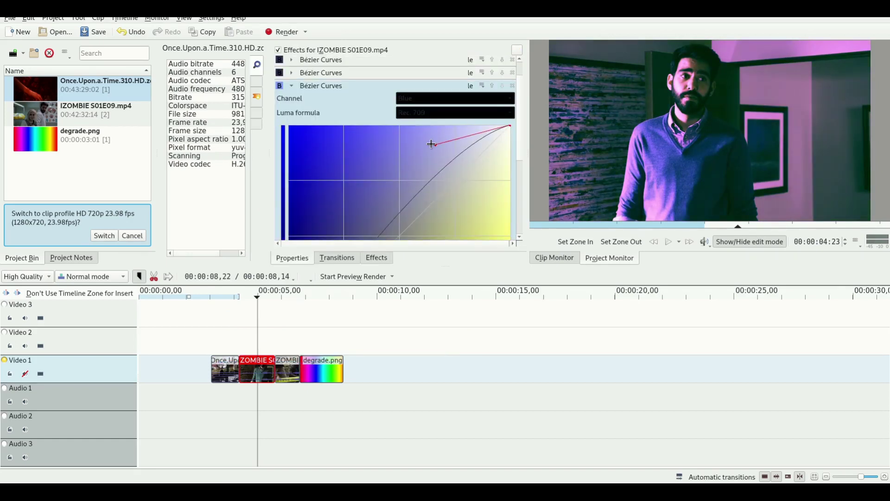
pyautogui.scroll(-4, 417, 153)
pyautogui.moveTo(314, 211); pyautogui.dragTo(359, 198)
pyautogui.scroll(5, 359, 198)
pyautogui.doubleClick(336, 110)
# Create an effect group from the first Bézier Curves and move the Colorchannelmixer and other Bézier Curves effects into it.
pyautogui.click(487, 62)
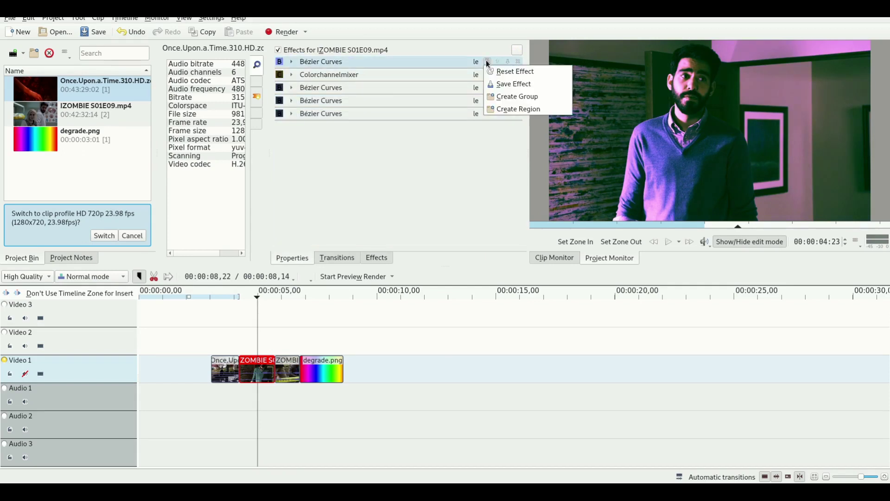
pyautogui.click(503, 97)
pyautogui.moveTo(389, 88); pyautogui.dragTo(381, 77)
pyautogui.moveTo(382, 107); pyautogui.dragTo(475, 61)
# Try White Balance on the first IZOMBIE clip with Green Tint at 401, and remove the effect.
pyautogui.click(377, 257)
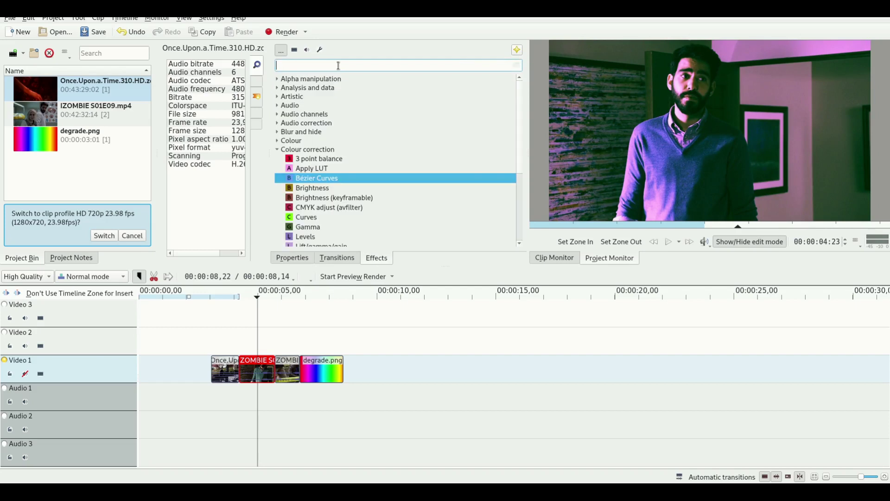
pyautogui.scroll(-2, 338, 198)
pyautogui.moveTo(319, 223); pyautogui.dragTo(256, 369)
pyautogui.moveTo(309, 179); pyautogui.dragTo(300, 181)
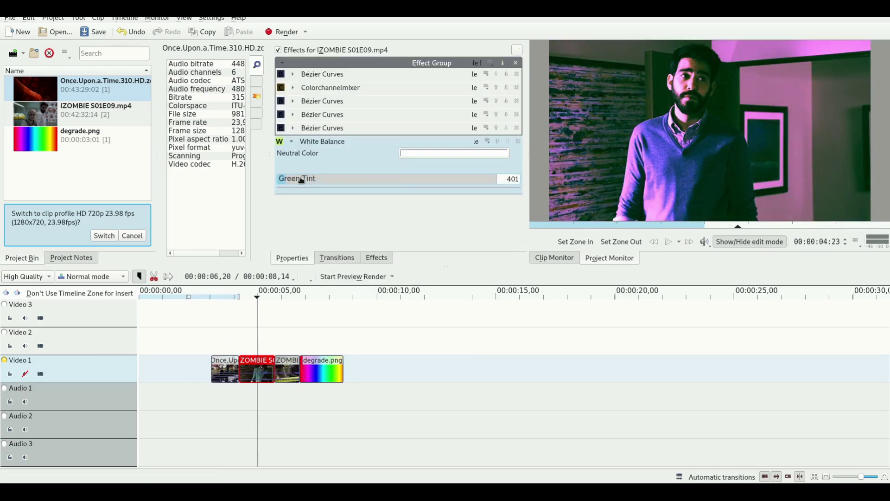
pyautogui.click(461, 153)
pyautogui.click(518, 142)
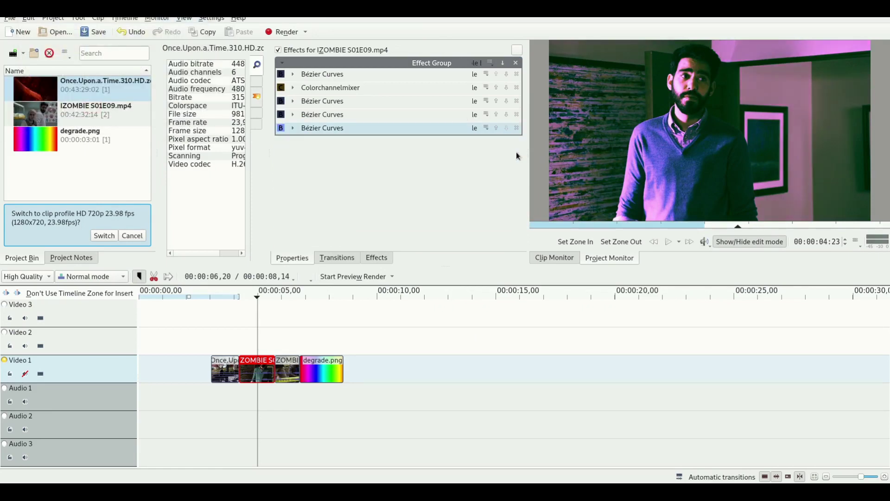
# Apply 3 point balance to the first IZOMBIE clip and sample its black color from the hair and gray color from the sweater.
pyautogui.click(377, 259)
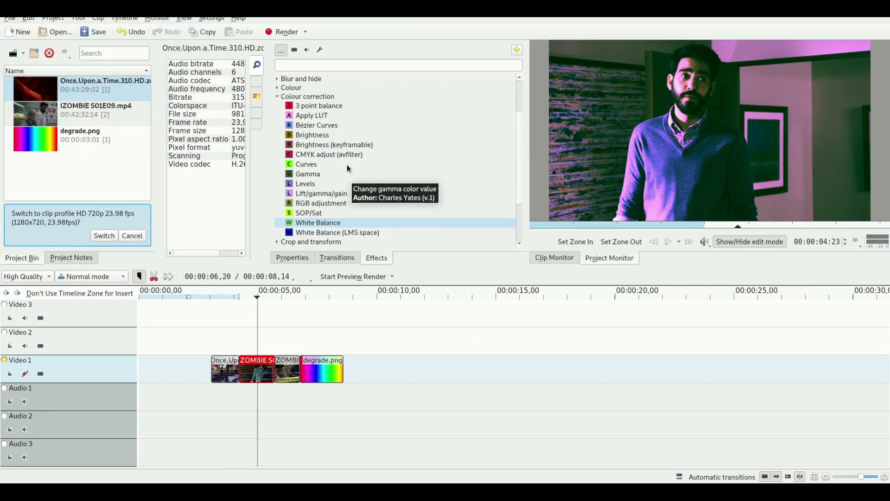
pyautogui.doubleClick(319, 105)
pyautogui.click(516, 154)
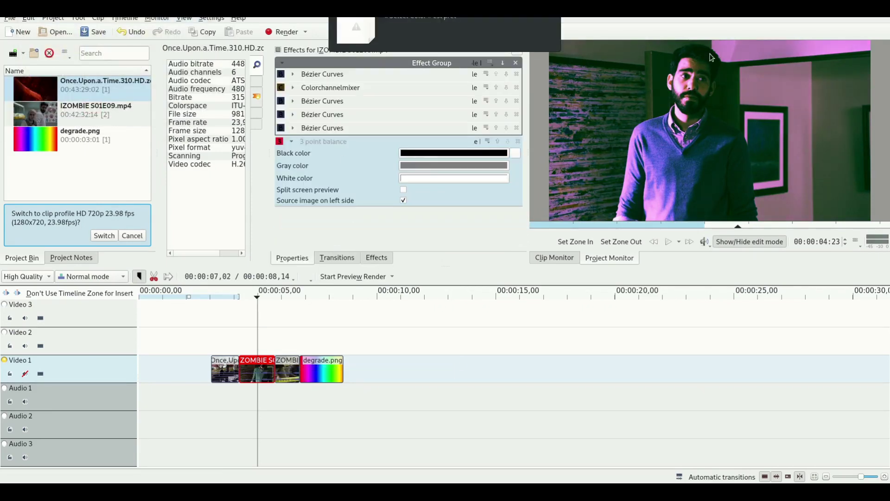
pyautogui.click(516, 165)
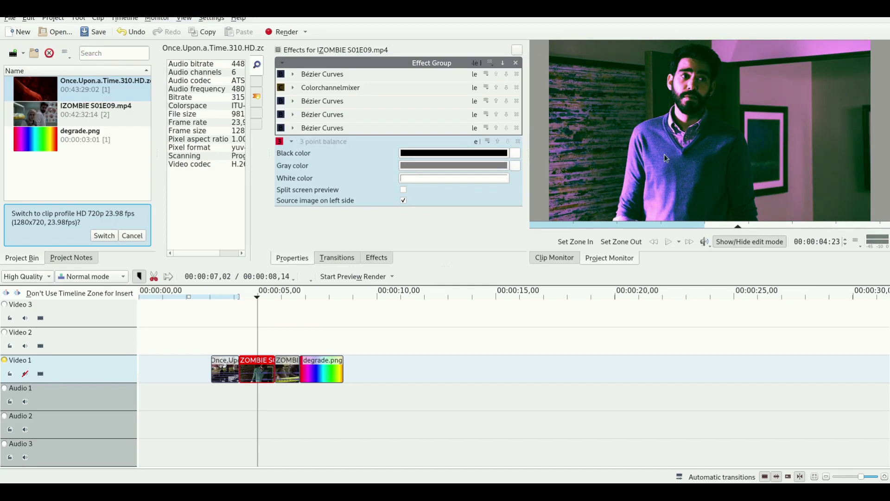
pyautogui.click(672, 151)
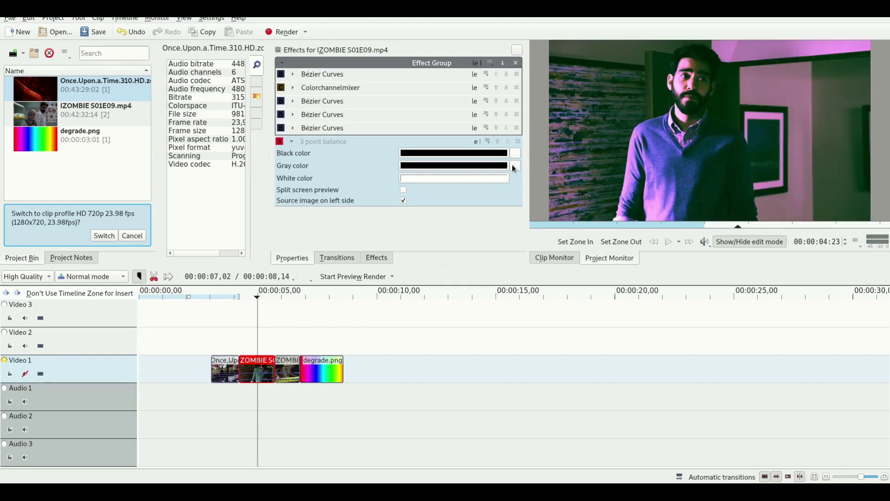
# Try sampling a replacement color for the 3 point balance from the wall in the preview frame.
pyautogui.click(515, 165)
pyautogui.click(15, 116)
pyautogui.click(27, 32)
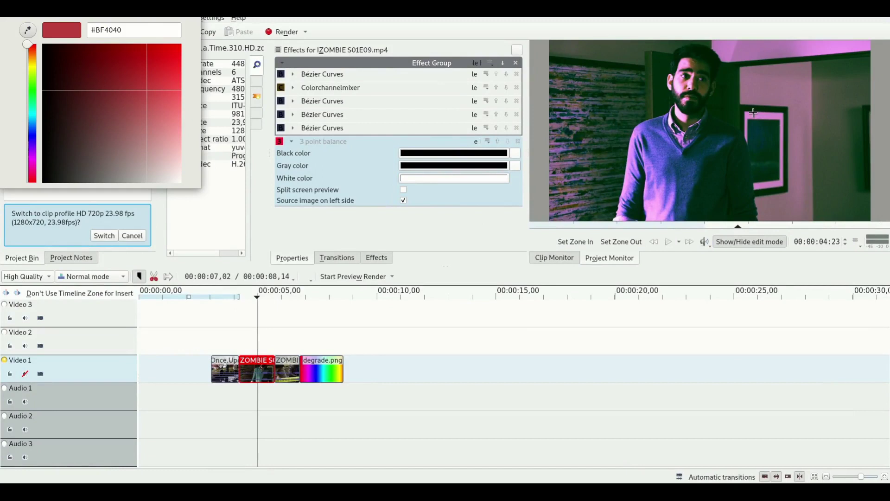
pyautogui.click(826, 101)
pyautogui.press('Return')
# Try resampling the 3 point balance gray color from the preview frame, switching the effect off for sampling.
pyautogui.click(516, 153)
pyautogui.click(500, 164)
pyautogui.click(513, 165)
pyautogui.moveTo(1, 17)
pyautogui.click(280, 155)
pyautogui.click(262, 180)
pyautogui.click(494, 171)
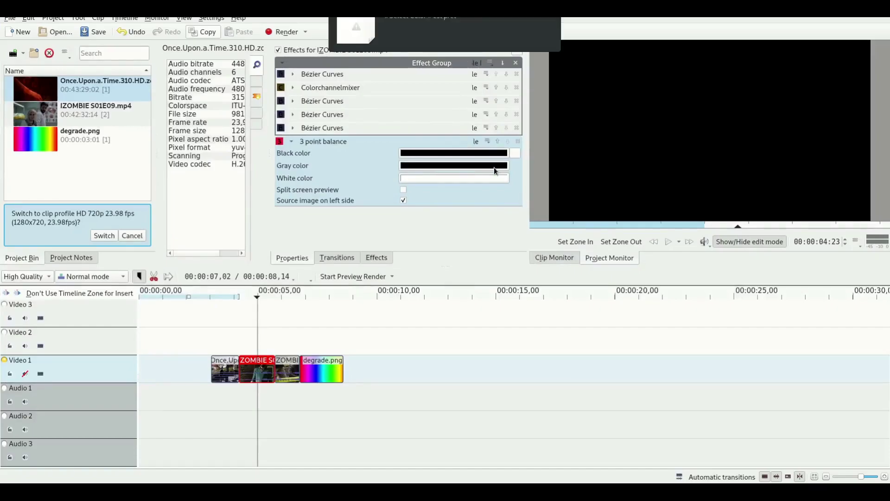
pyautogui.click(495, 168)
pyautogui.click(50, 18)
pyautogui.click(514, 167)
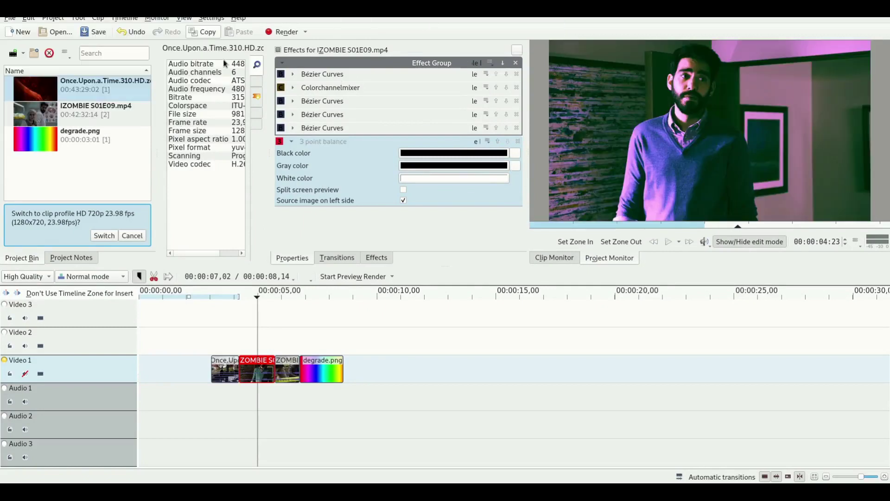
pyautogui.click(832, 121)
# Try sampling the 3 point balance white color from the brick wall area of the preview frame.
pyautogui.click(490, 179)
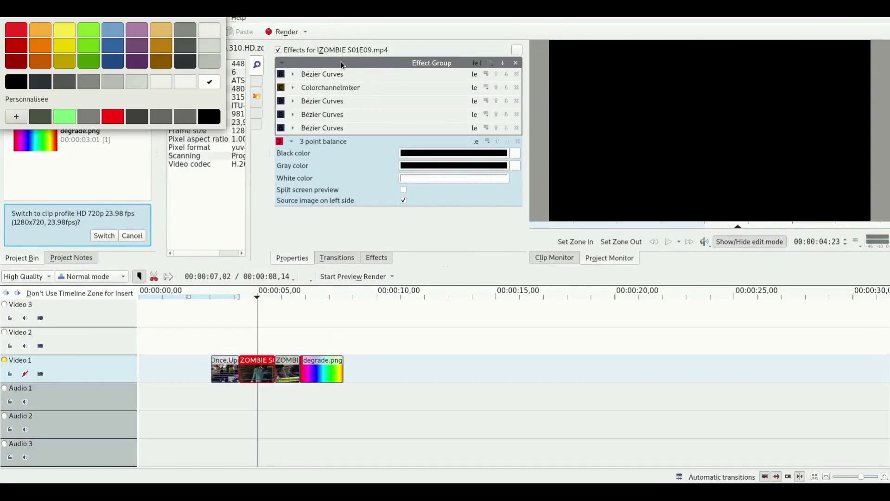
pyautogui.click(16, 116)
pyautogui.click(28, 31)
pyautogui.click(606, 137)
pyautogui.click(50, 18)
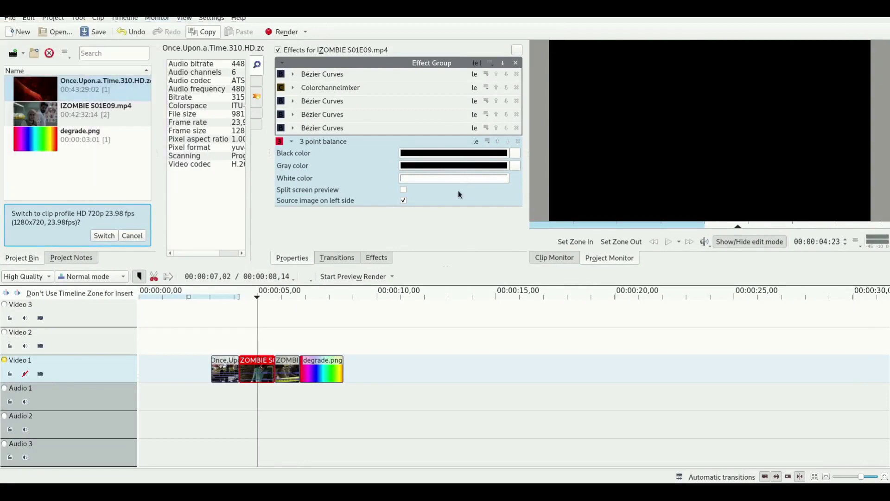
pyautogui.click(518, 168)
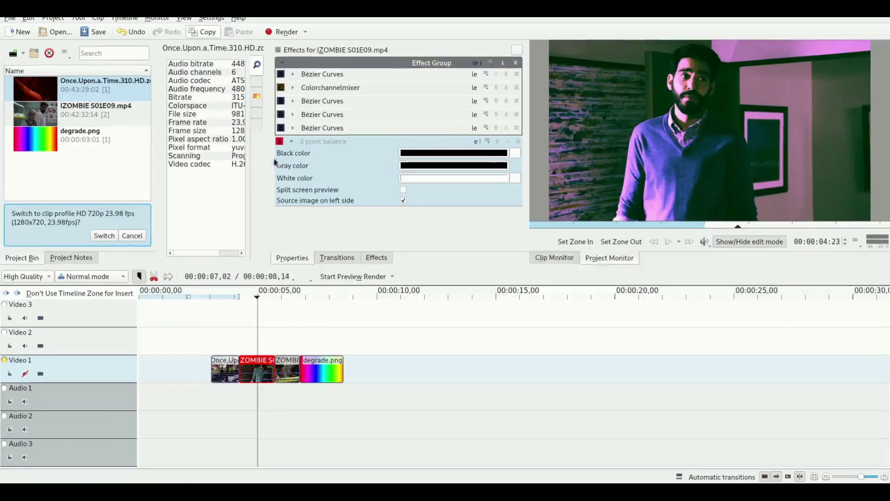
# Try resampling the balance colors with the effect switched off, and reset the white color to plain white.
pyautogui.click(516, 177)
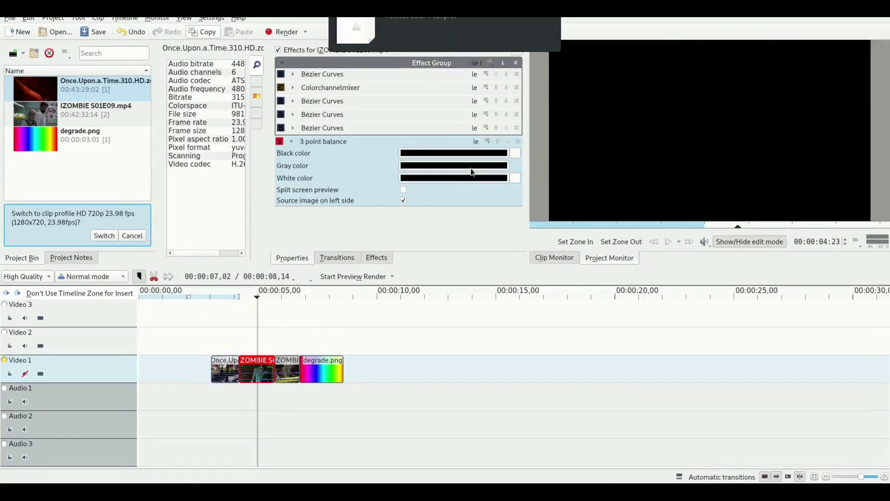
pyautogui.click(186, 19)
pyautogui.click(438, 179)
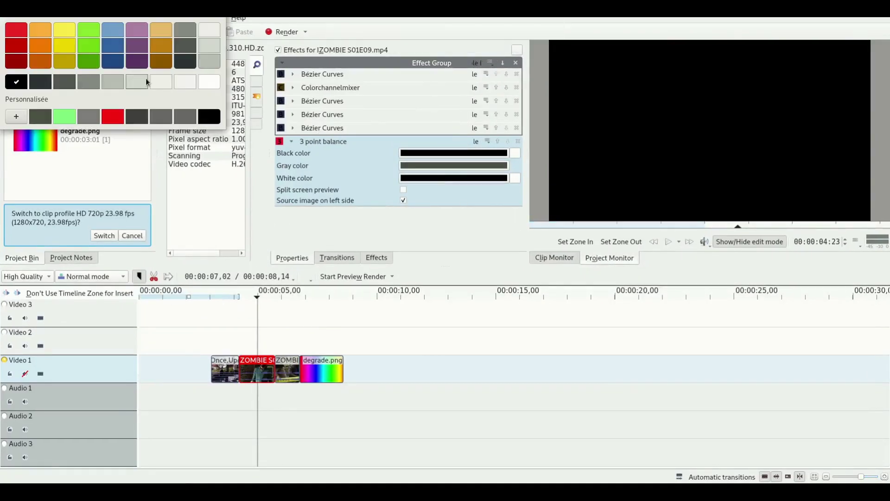
pyautogui.click(209, 82)
pyautogui.click(186, 18)
# Try a light pink sampled from the preview frame as the white color, and remove the 3 point balance effect.
pyautogui.click(493, 178)
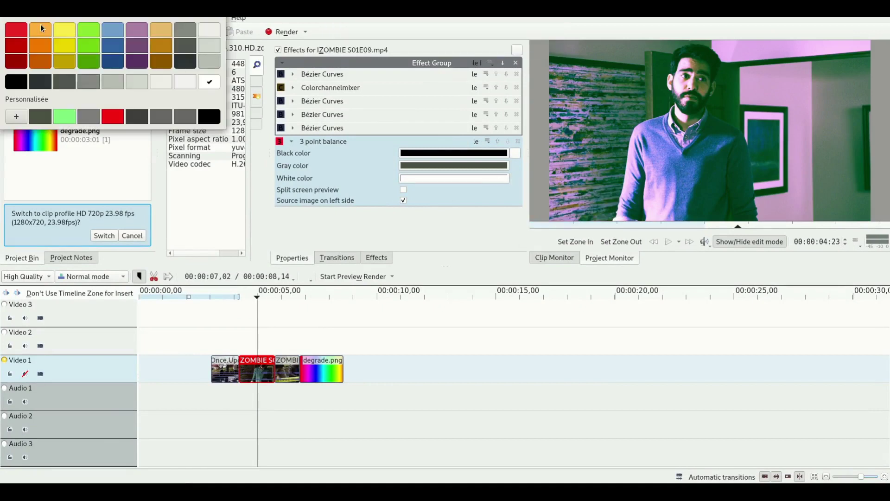
pyautogui.click(23, 113)
pyautogui.click(651, 211)
pyautogui.click(185, 18)
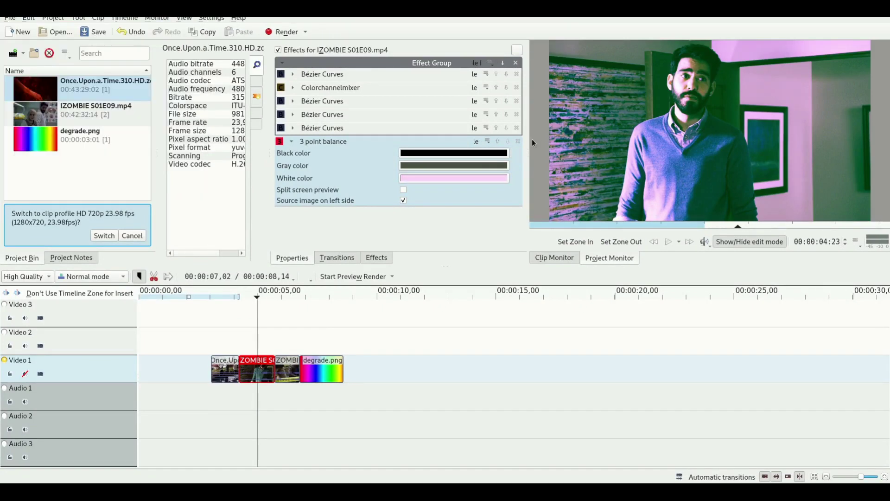
pyautogui.click(517, 141)
# Apply a fresh 3 point balance effect to the first IZOMBIE clip.
pyautogui.click(378, 257)
pyautogui.scroll(-1, 355, 136)
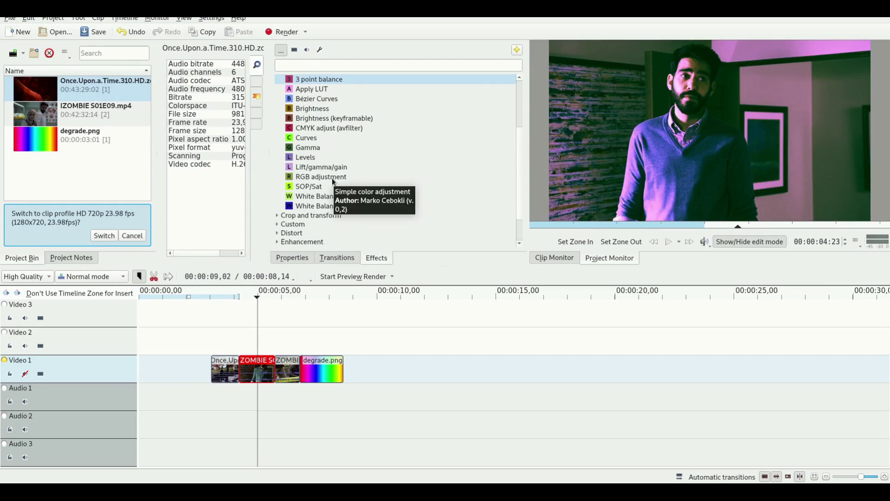
pyautogui.doubleClick(324, 81)
# Try a light green as the 3 point balance white color, and replace it with the saved light pink.
pyautogui.click(424, 178)
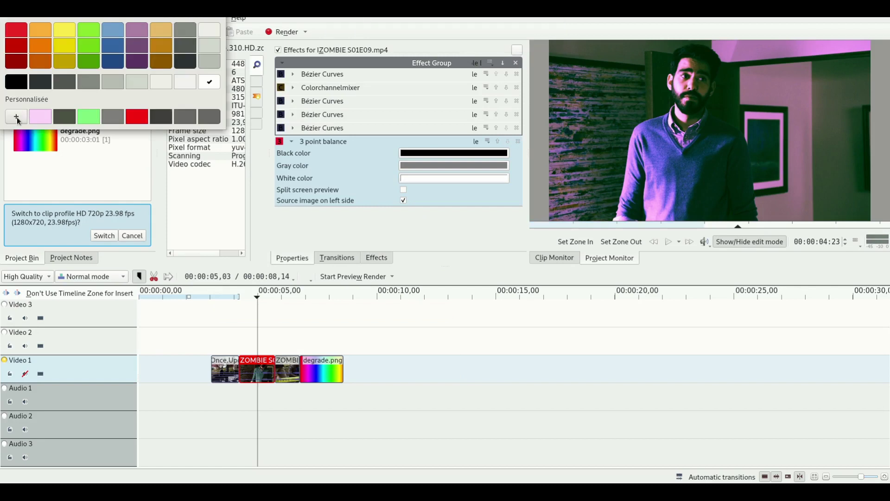
pyautogui.click(18, 119)
pyautogui.moveTo(29, 58); pyautogui.dragTo(29, 94)
pyautogui.click(171, 140)
pyautogui.press('Return')
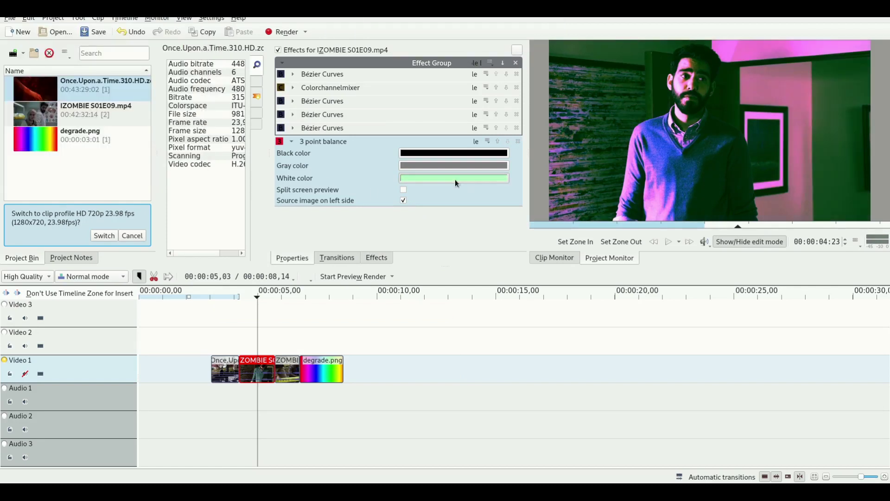
pyautogui.click(455, 179)
pyautogui.doubleClick(101, 109)
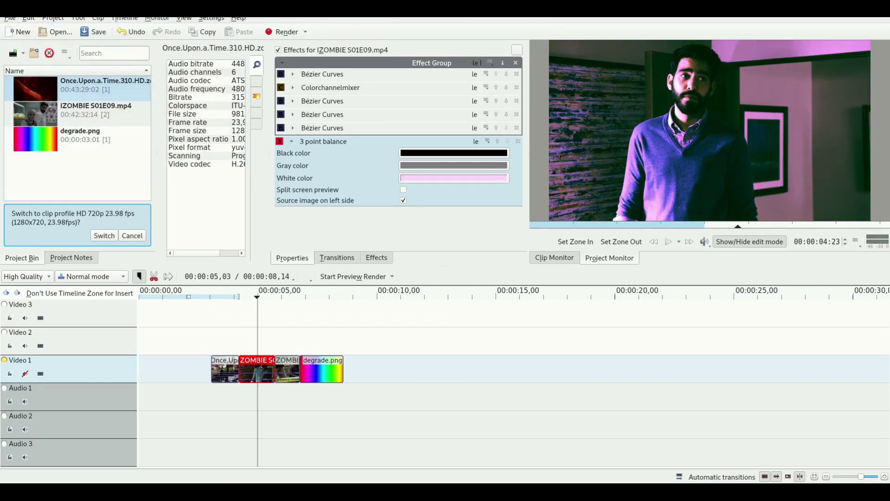
# Try custom reddish and mauve tones as the 3 point balance gray color.
pyautogui.click(439, 165)
pyautogui.click(19, 118)
pyautogui.moveTo(146, 107); pyautogui.dragTo(163, 102)
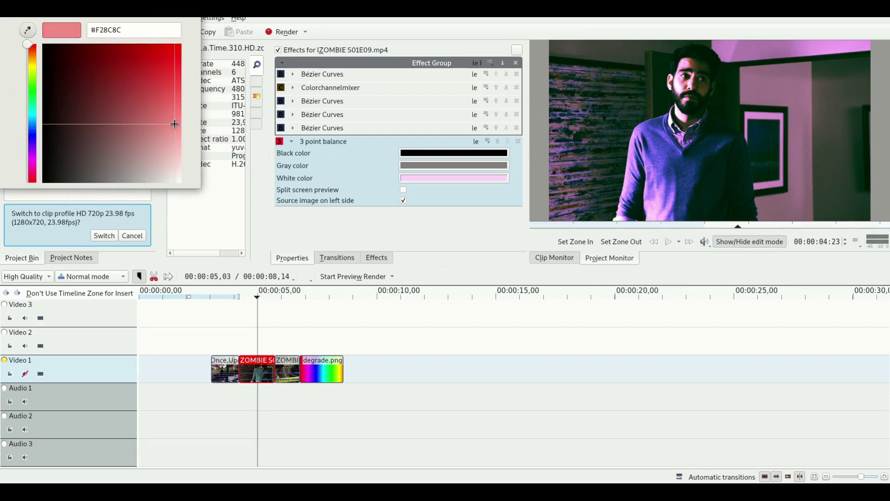
pyautogui.press('Return')
pyautogui.click(438, 166)
pyautogui.click(16, 116)
pyautogui.moveTo(141, 106); pyautogui.dragTo(122, 145)
pyautogui.press('Return')
pyautogui.click(417, 160)
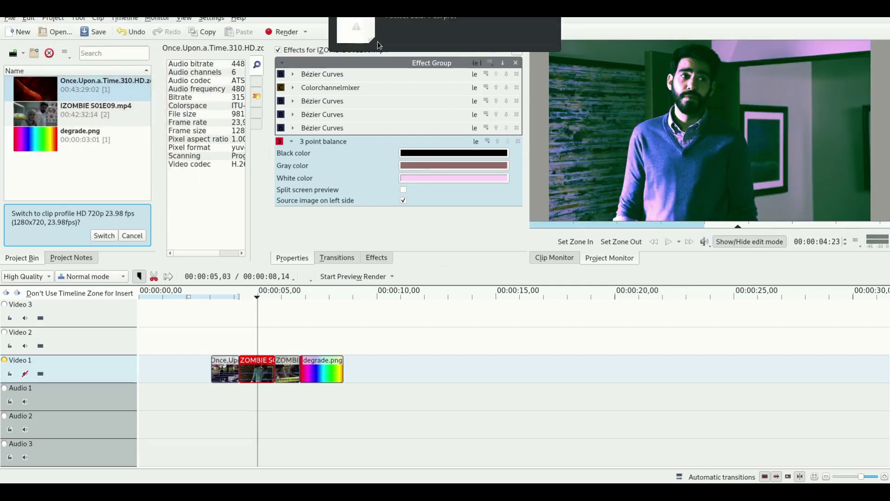
pyautogui.click(28, 160)
pyautogui.press('Return')
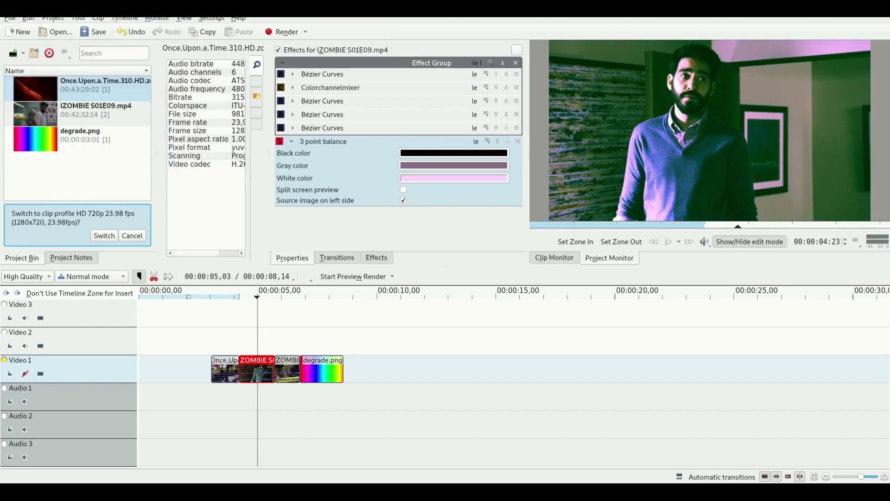
# Try sampling the 3 point balance gray color from the wall at the far side of the preview frame.
pyautogui.click(417, 165)
pyautogui.click(14, 119)
pyautogui.click(24, 28)
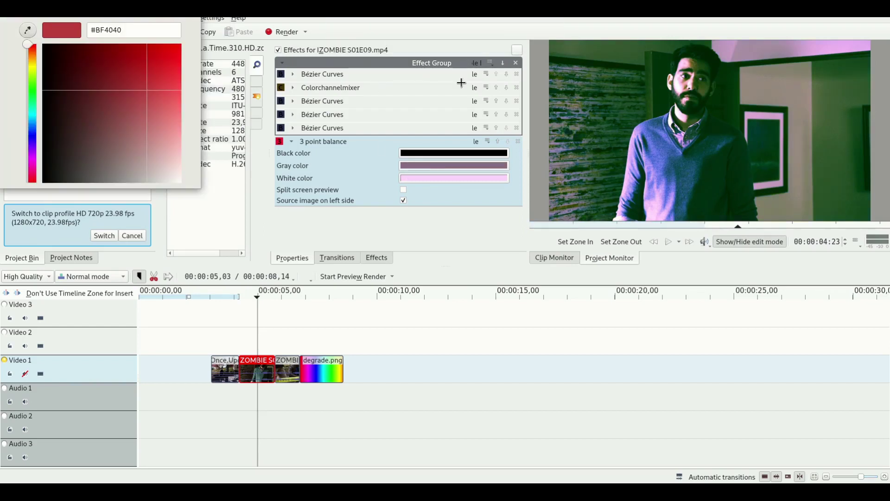
pyautogui.click(830, 155)
pyautogui.press('Return')
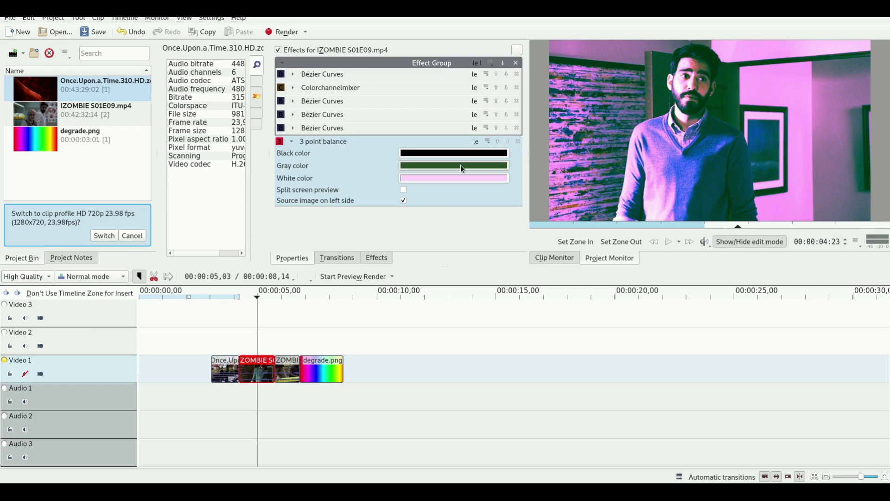
# Set the 3 point balance gray color to a custom muted green, and collapse the effect's settings.
pyautogui.click(460, 165)
pyautogui.click(13, 117)
pyautogui.moveTo(32, 66); pyautogui.dragTo(32, 88)
pyautogui.moveTo(115, 89); pyautogui.dragTo(110, 134)
pyautogui.press('Return')
pyautogui.click(293, 141)
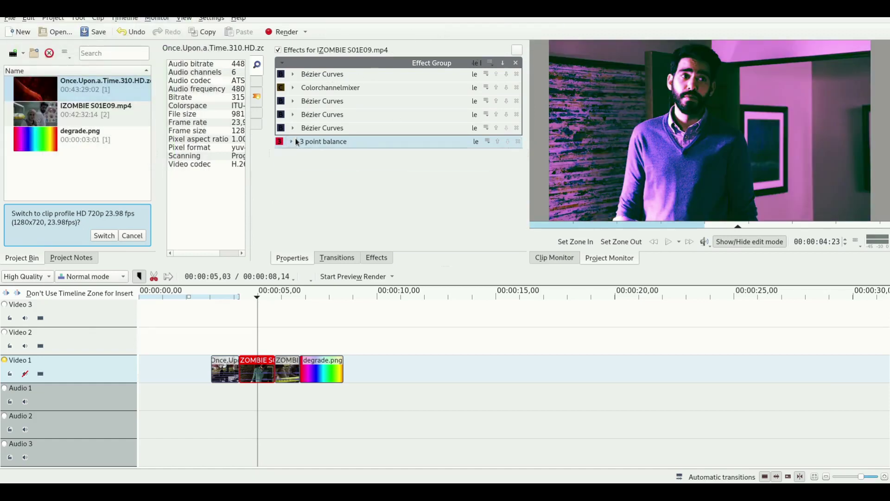
# Reshape the RGB curve in the first Bézier Curves effect, and move 3 point balance into the effect group below Colorchannelmixer.
pyautogui.moveTo(297, 141); pyautogui.dragTo(327, 140)
pyautogui.click(293, 74)
pyautogui.moveTo(466, 157); pyautogui.dragTo(433, 145)
pyautogui.scroll(-3, 399, 153)
pyautogui.moveTo(333, 223); pyautogui.dragTo(338, 207)
pyautogui.scroll(3, 325, 153)
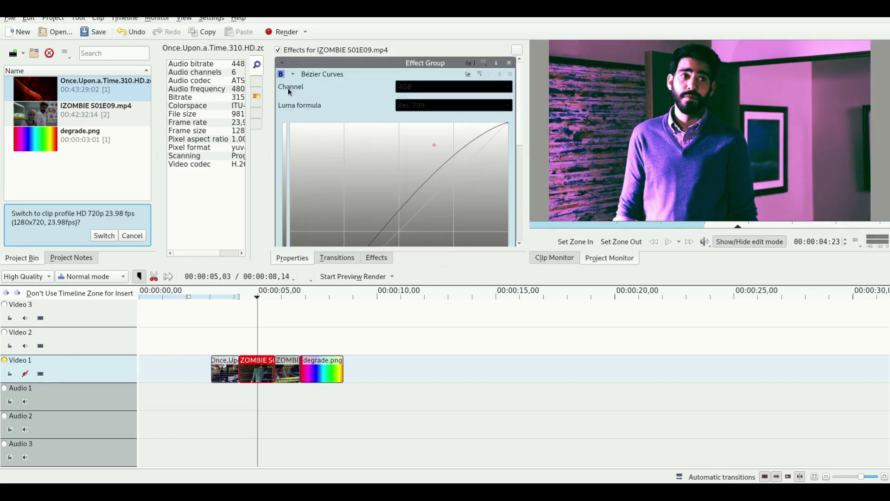
pyautogui.click(292, 74)
pyautogui.moveTo(319, 138); pyautogui.dragTo(310, 101)
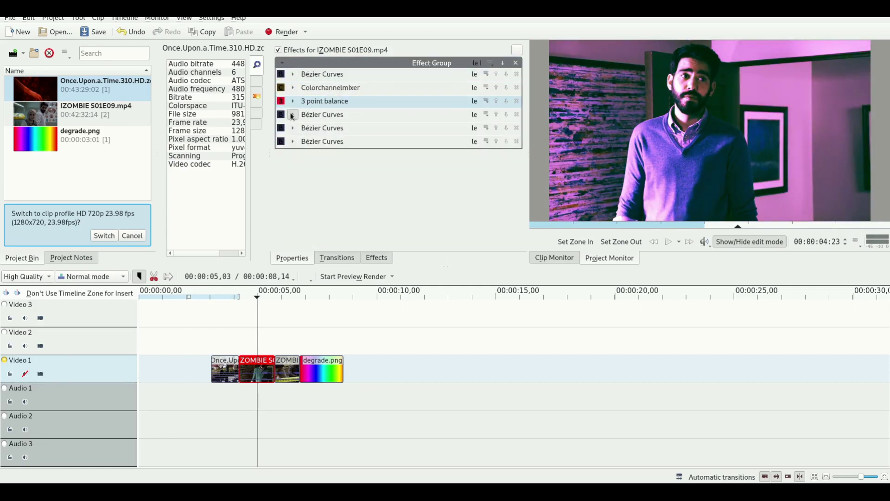
# Reshape the upper and lower parts of the curve in the green-channel Bézier Curves effect.
pyautogui.click(293, 114)
pyautogui.click(292, 115)
pyautogui.click(292, 128)
pyautogui.scroll(-3, 363, 113)
pyautogui.moveTo(459, 130)
pyautogui.mouseDown()
pyautogui.moveTo(443, 117)
pyautogui.moveTo(468, 145)
pyautogui.moveTo(450, 127)
pyautogui.mouseUp()
pyautogui.scroll(-3, 346, 199)
pyautogui.scroll(1, 346, 199)
pyautogui.moveTo(352, 198); pyautogui.dragTo(358, 194)
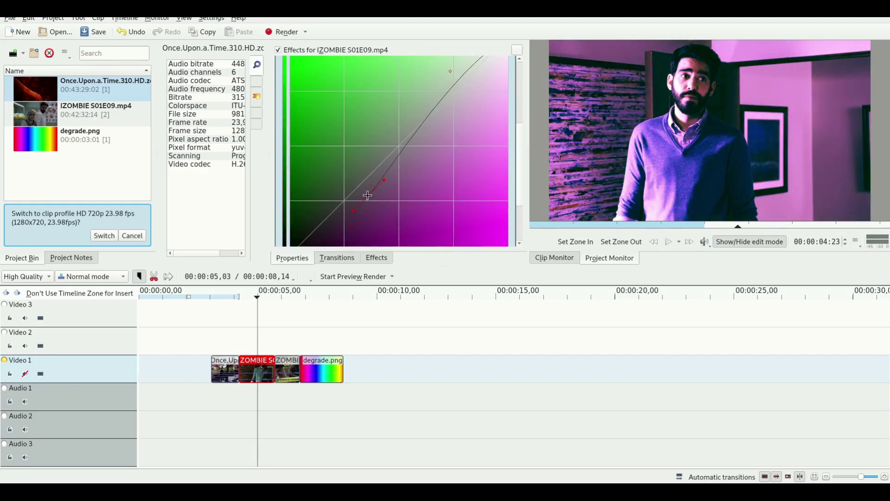
pyautogui.scroll(3, 367, 196)
pyautogui.click(293, 71)
# Adjust the upper handle of the curve in the last Bézier Curves effect of the group.
pyautogui.click(292, 142)
pyautogui.moveTo(437, 128)
pyautogui.mouseDown()
pyautogui.moveTo(453, 150)
pyautogui.moveTo(433, 129)
pyautogui.mouseUp()
pyautogui.scroll(-5, 361, 171)
pyautogui.scroll(5, 374, 173)
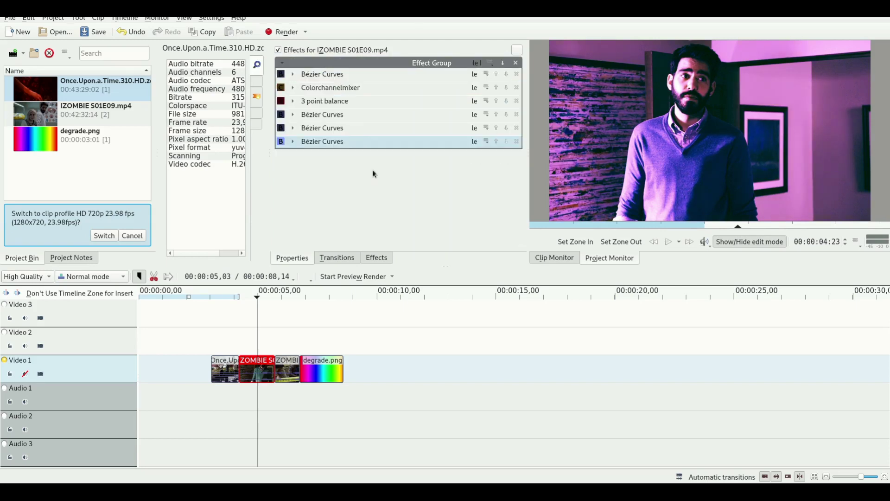
# Try the Contrast effect on the first IZOMBIE clip with Contrast at 250, and remove the effect.
pyautogui.click(377, 257)
pyautogui.click(338, 65)
pyautogui.write('contras')
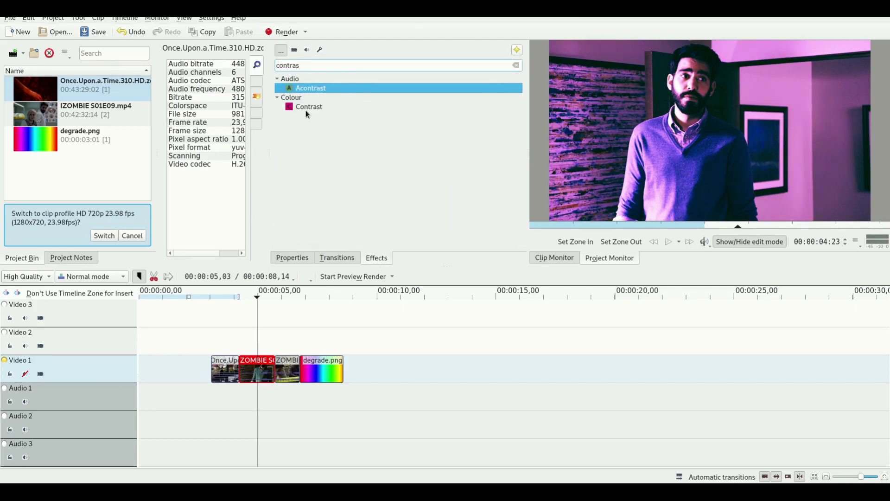
pyautogui.moveTo(306, 109); pyautogui.dragTo(266, 366)
pyautogui.click(326, 180)
pyautogui.click(333, 180)
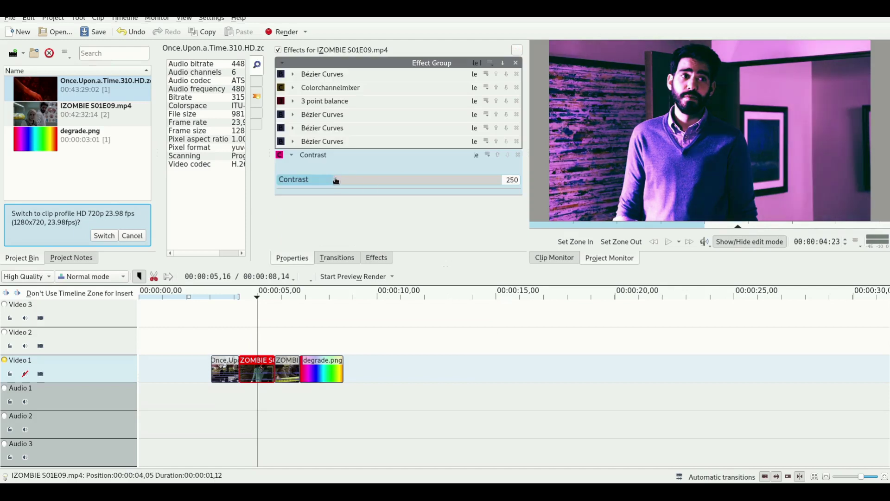
pyautogui.click(517, 155)
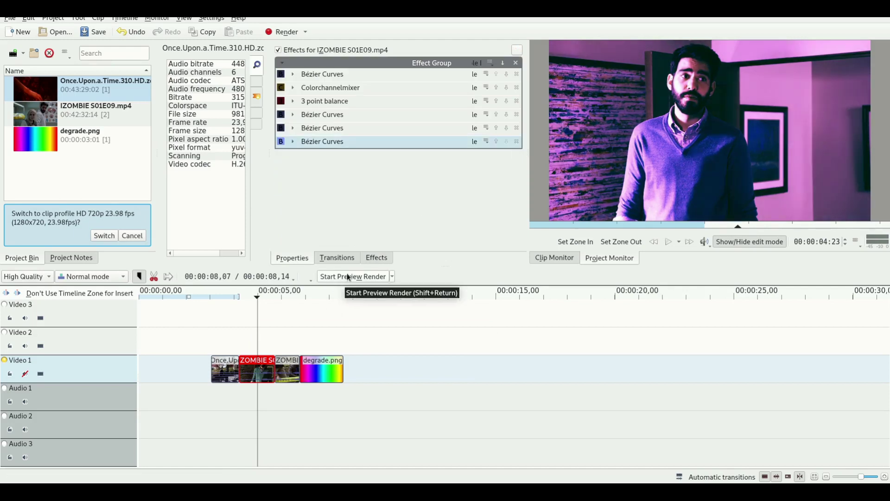
# Raise the lower point of the green-channel Bézier curve slightly, and toggle 3 point balance off and on for comparison.
pyautogui.click(292, 118)
pyautogui.click(293, 115)
pyautogui.click(293, 128)
pyautogui.scroll(-5, 374, 117)
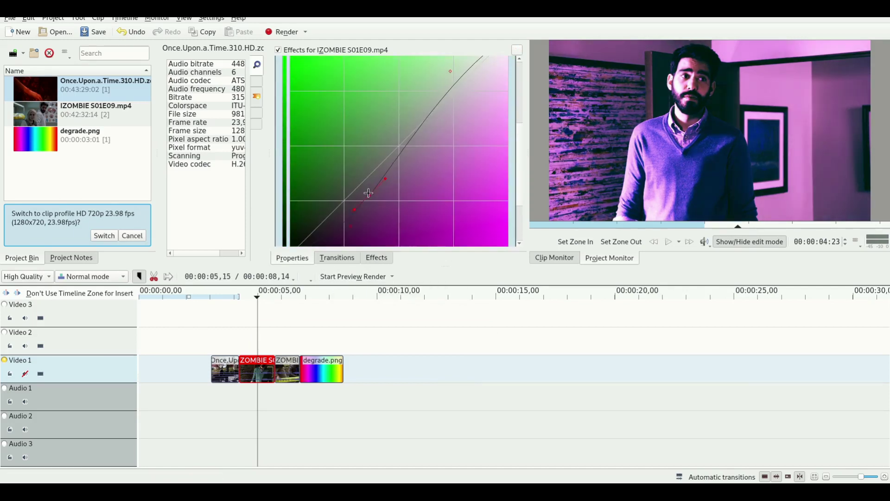
pyautogui.moveTo(368, 193); pyautogui.dragTo(369, 187)
pyautogui.scroll(4, 351, 139)
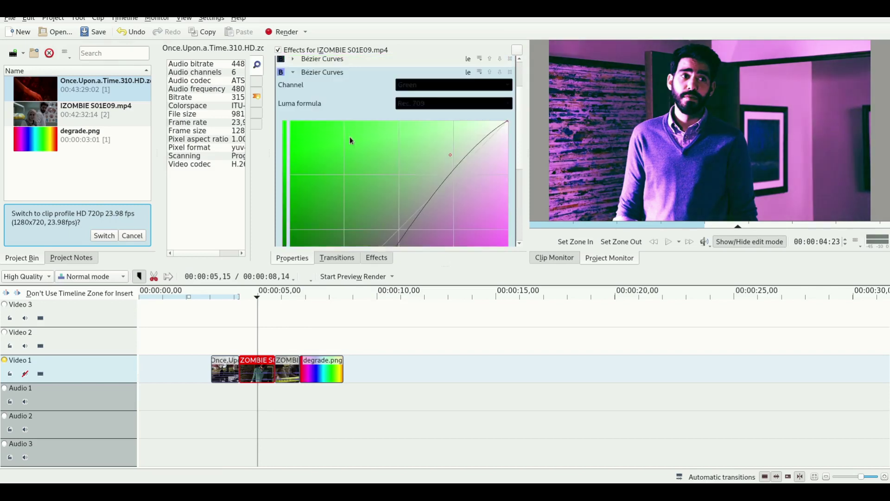
pyautogui.doubleClick(387, 116)
pyautogui.click(473, 102)
pyautogui.click(473, 102)
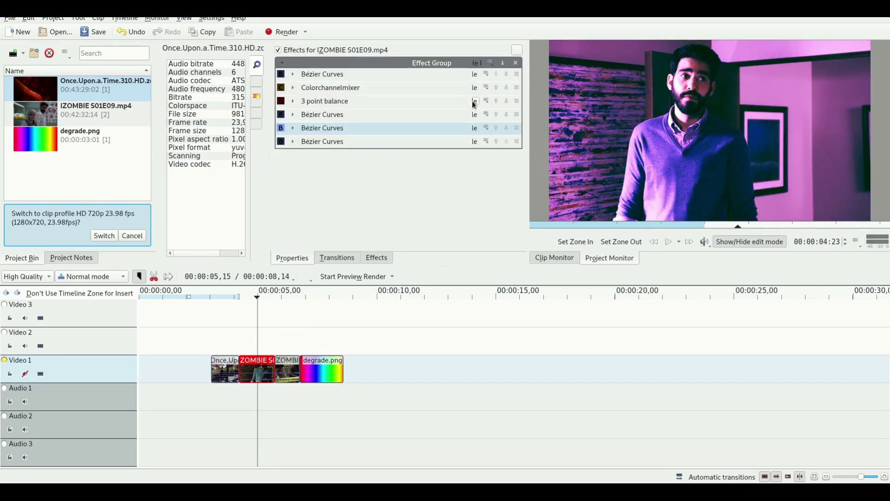
# Try the effect group on the second IZOMBIE clip, preview it there, and remove the group from that clip.
pyautogui.moveTo(375, 278); pyautogui.dragTo(291, 373)
pyautogui.click(288, 318)
pyautogui.click(289, 365)
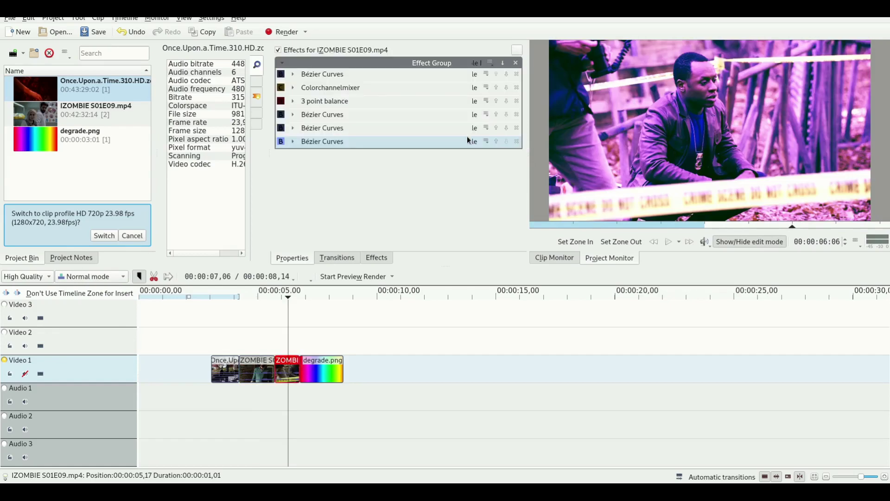
pyautogui.click(515, 63)
# Try the first IZOMBIE clip's effect group on the Once Upon a Time clip, and remove it from that clip.
pyautogui.click(229, 335)
pyautogui.click(258, 363)
pyautogui.moveTo(429, 63); pyautogui.dragTo(225, 369)
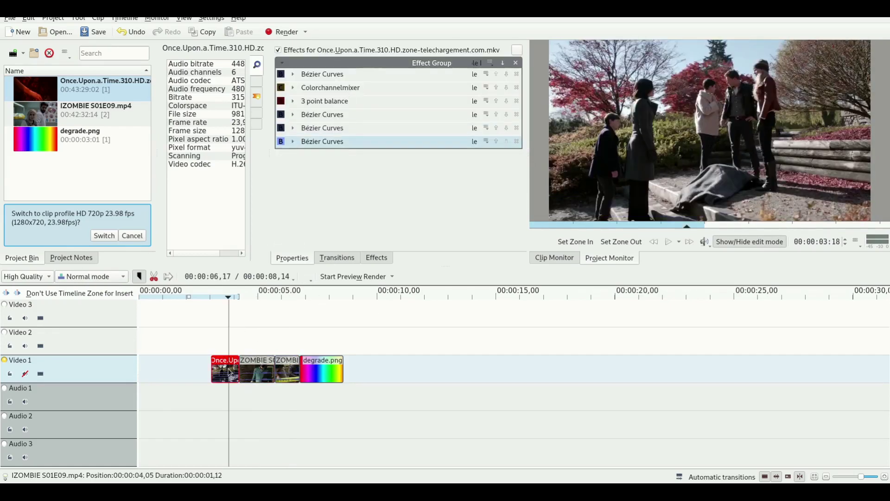
pyautogui.click(515, 63)
# Set av.rr to 1,184, av.gg to 0,580 and av.bb to 1,096 in the first IZOMBIE clip's Colorchannelmixer.
pyautogui.click(250, 335)
pyautogui.click(252, 370)
pyautogui.click(292, 87)
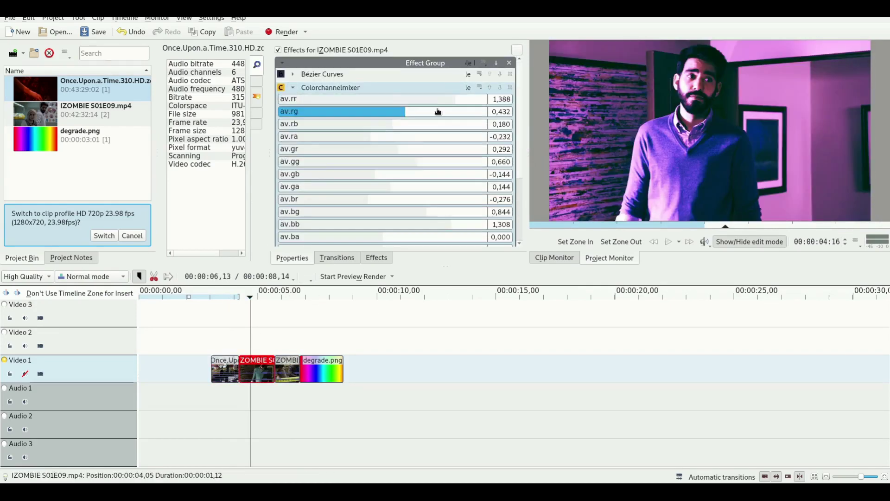
pyautogui.scroll(-1, 447, 148)
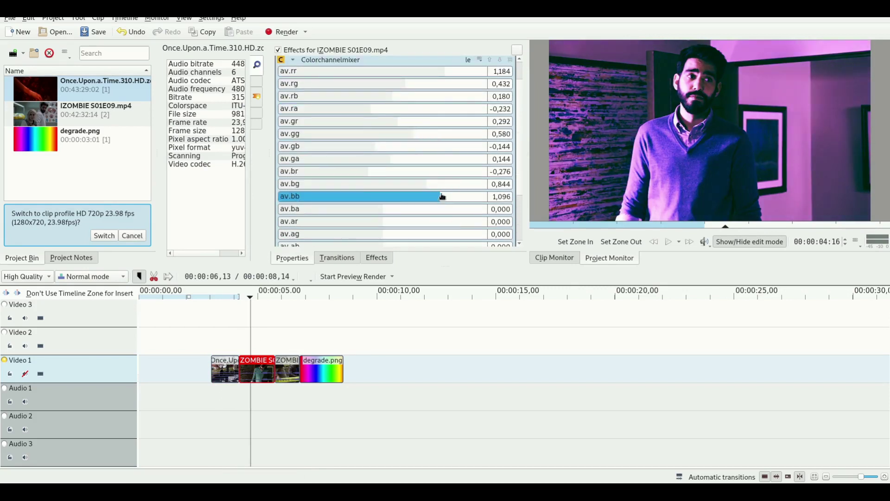
pyautogui.scroll(1, 442, 197)
# Set the Colorchannelmixer's av.gb to -0,012 and av.gr to 0,384.
pyautogui.click(379, 175)
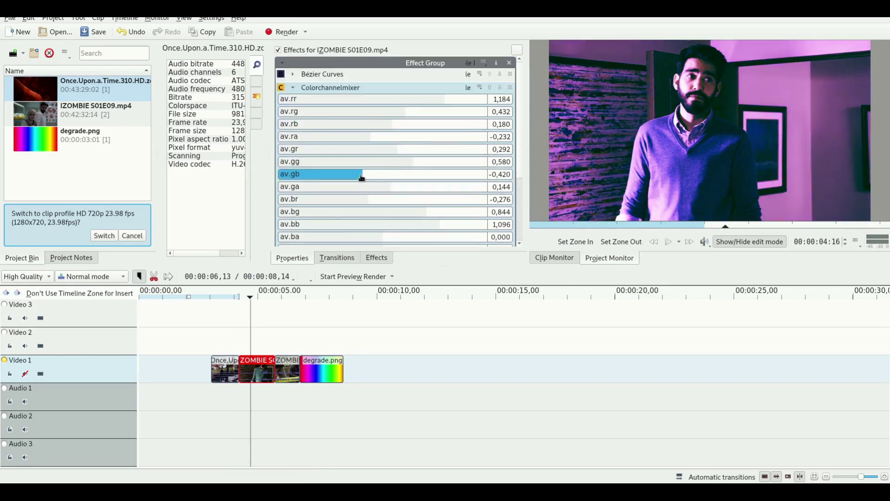
pyautogui.moveTo(379, 177); pyautogui.dragTo(382, 178)
pyautogui.click(396, 150)
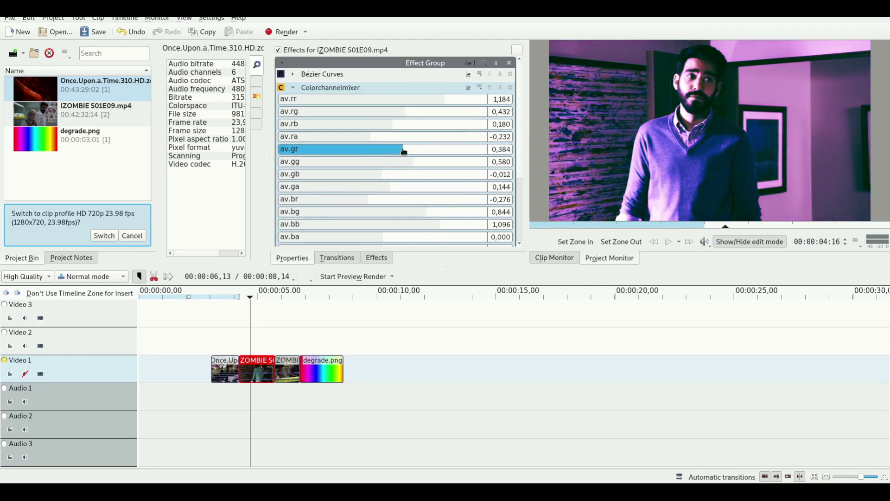
# Set av.gr to 0,288, av.ra to -0,192 and av.rb to -0,076 in the Colorchannelmixer, and compare the group off and on.
pyautogui.click(375, 139)
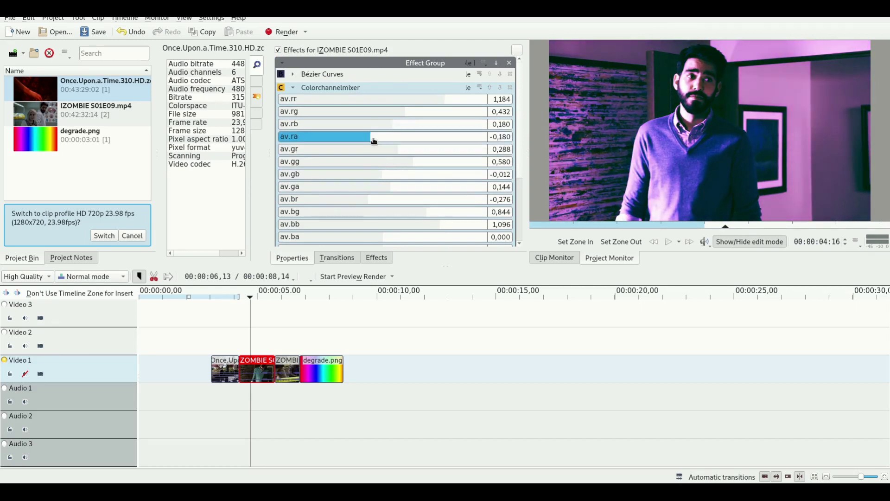
pyautogui.moveTo(381, 140)
pyautogui.mouseDown()
pyautogui.moveTo(371, 140)
pyautogui.moveTo(380, 124)
pyautogui.mouseUp()
pyautogui.scroll(-2, 404, 202)
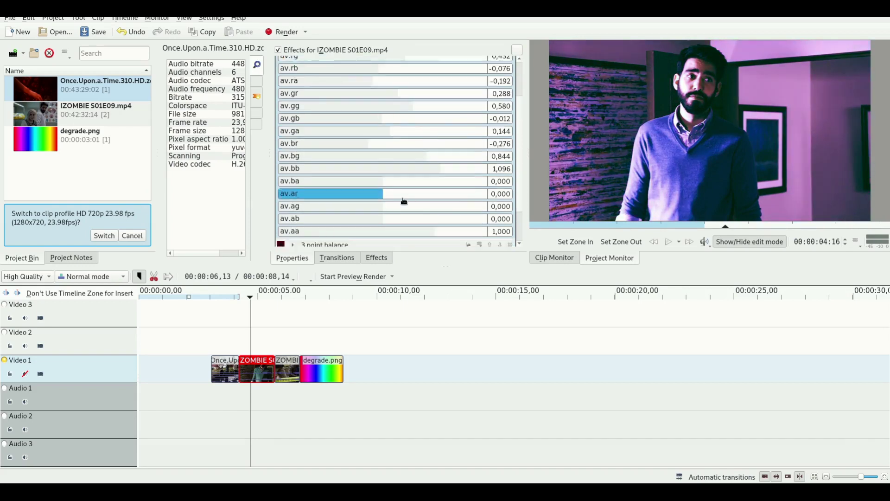
pyautogui.scroll(2, 427, 160)
pyautogui.doubleClick(431, 87)
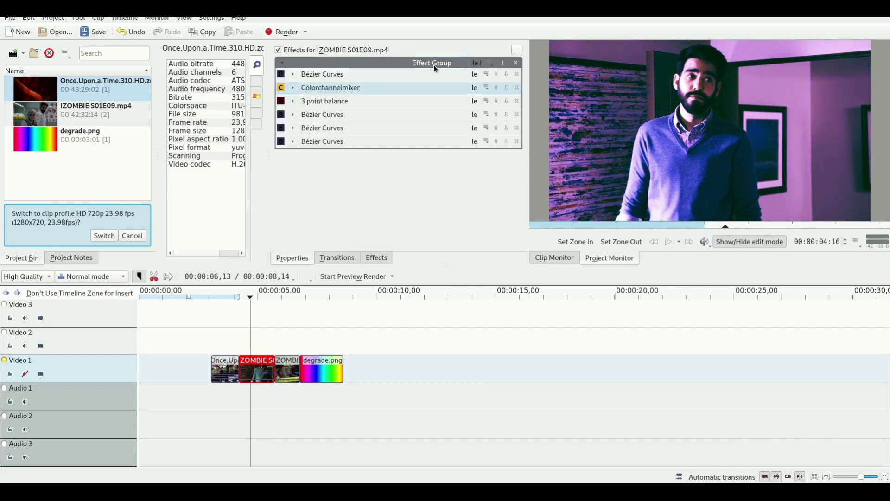
pyautogui.click(477, 64)
pyautogui.click(477, 63)
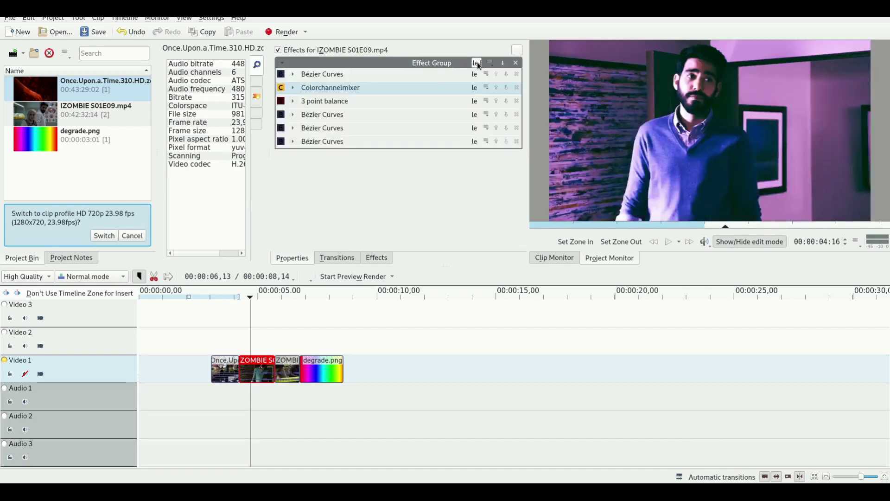
# Set the Gray color of the 3 point balance to the custom grey-green #748373.
pyautogui.doubleClick(461, 101)
pyautogui.click(409, 137)
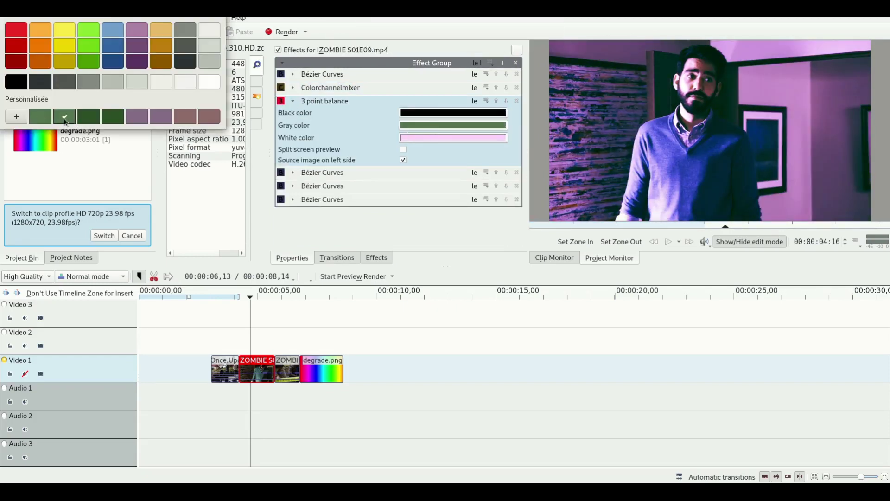
pyautogui.click(16, 117)
pyautogui.click(32, 90)
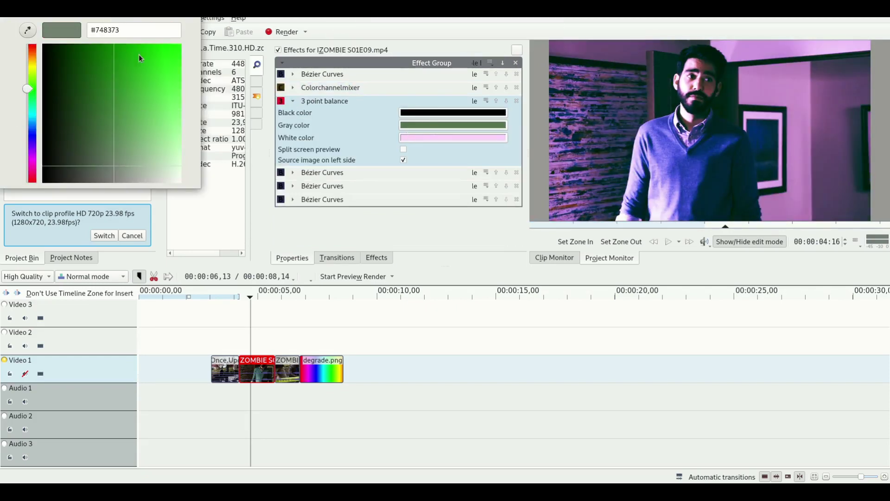
pyautogui.click(212, 94)
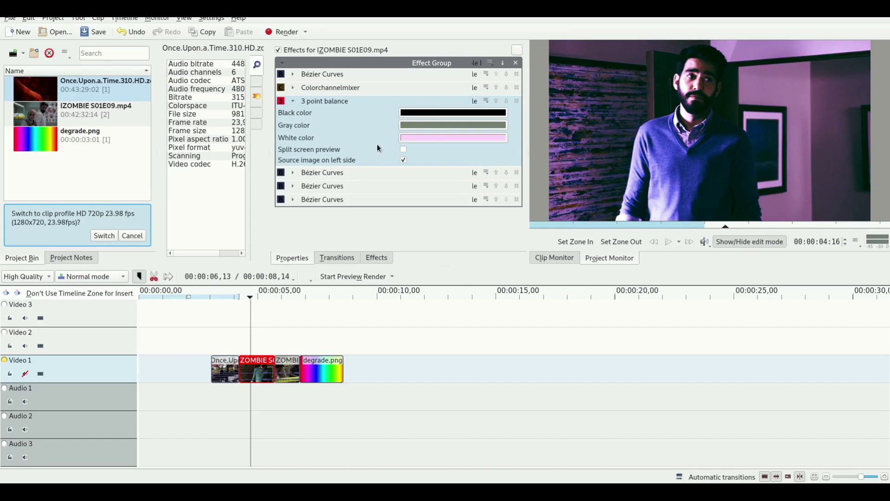
# Try pure white as the 3 point balance's White color, and switch back to the light pink.
pyautogui.click(426, 139)
pyautogui.click(209, 20)
pyautogui.click(417, 138)
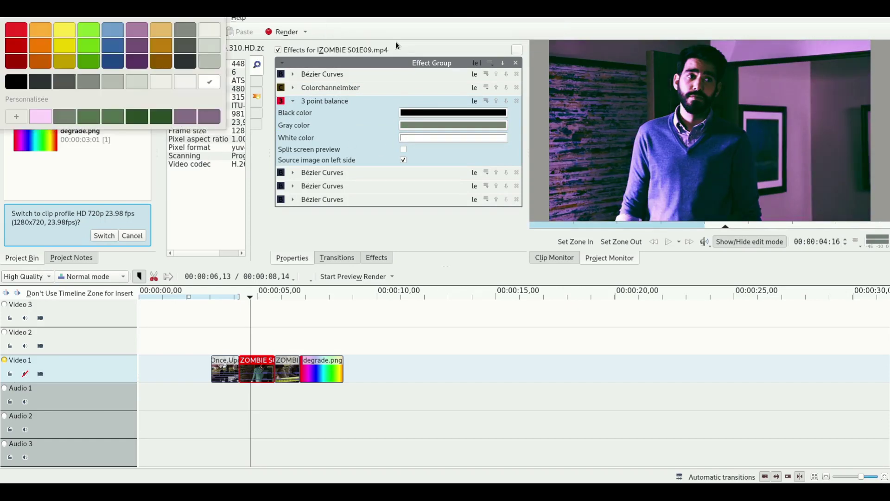
pyautogui.click(40, 116)
pyautogui.click(209, 20)
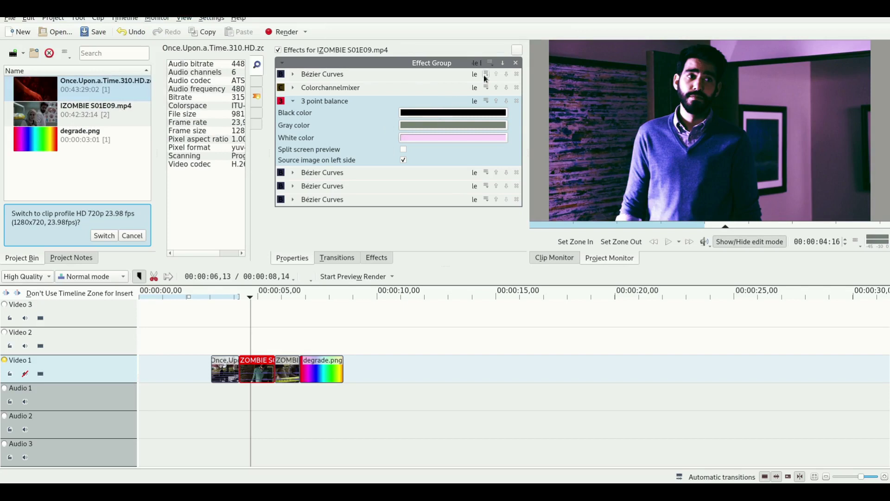
# Try the adjusted effect group on the second IZOMBIE clip, degrade.png and the Once Upon a Time clip, and remove it from each.
pyautogui.click(289, 366)
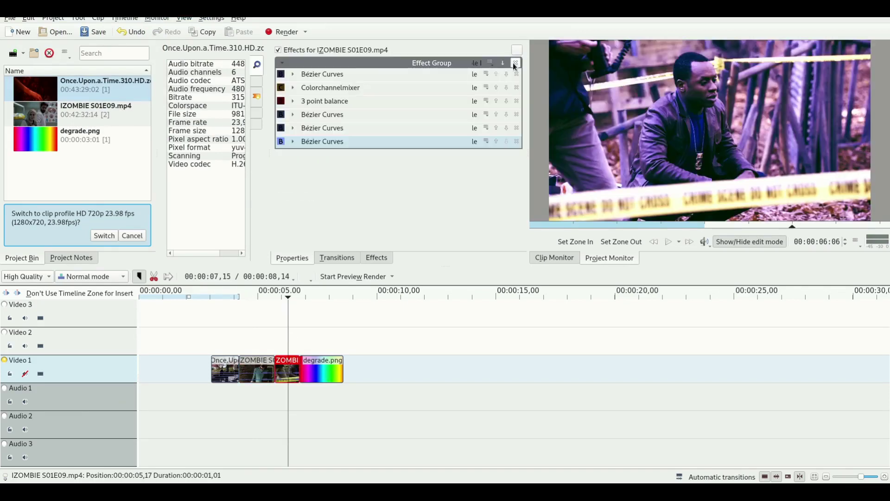
pyautogui.click(515, 63)
pyautogui.click(315, 368)
pyautogui.click(259, 365)
pyautogui.moveTo(342, 50); pyautogui.dragTo(318, 373)
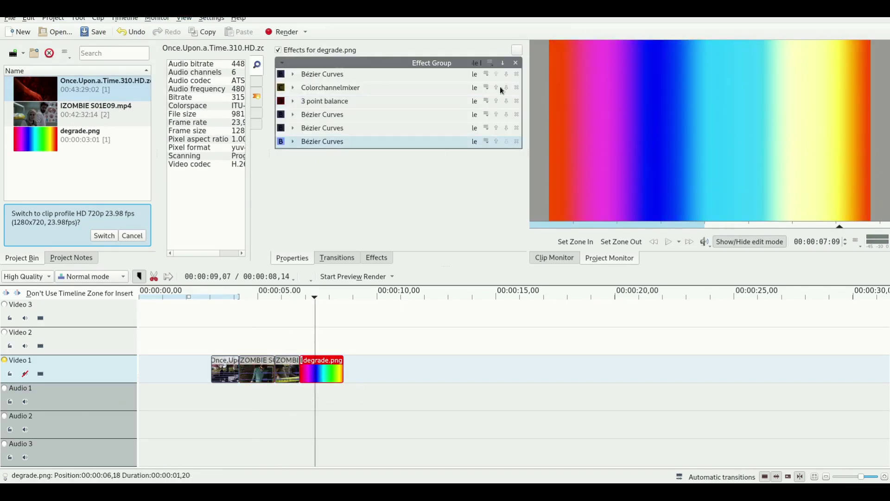
pyautogui.click(227, 371)
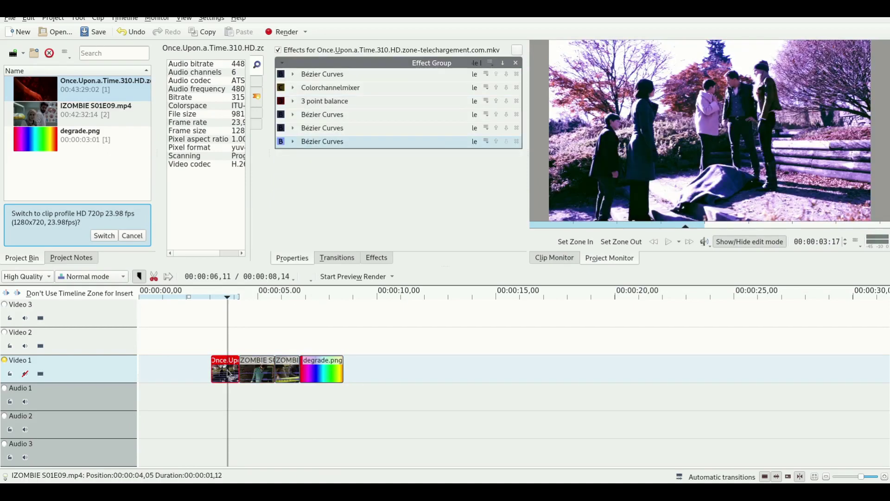
pyautogui.click(515, 63)
# Add a 4-second excerpt of IZOMBIE S01E09.mp4 to Video 1 after degrade.png, starting at 00:00:09,02.
pyautogui.click(83, 116)
pyautogui.moveTo(690, 227); pyautogui.dragTo(721, 228)
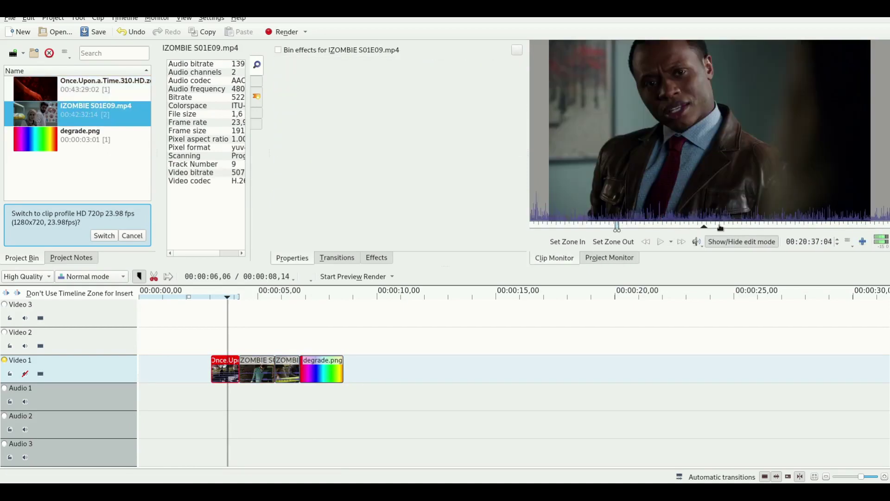
pyautogui.scroll(-2, 402, 343)
pyautogui.moveTo(603, 185); pyautogui.dragTo(217, 370)
pyautogui.scroll(3, 238, 350)
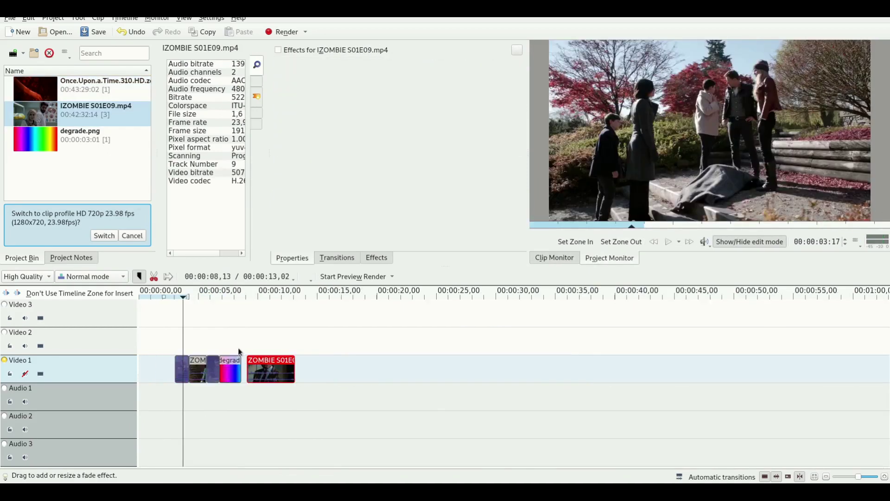
# Copy the effect group onto the new IZOMBIE clip after degrade.png, and preview it at 00:00:11:02.
pyautogui.click(233, 349)
pyautogui.click(233, 368)
pyautogui.moveTo(374, 63); pyautogui.dragTo(452, 370)
pyautogui.click(452, 325)
pyautogui.click(514, 327)
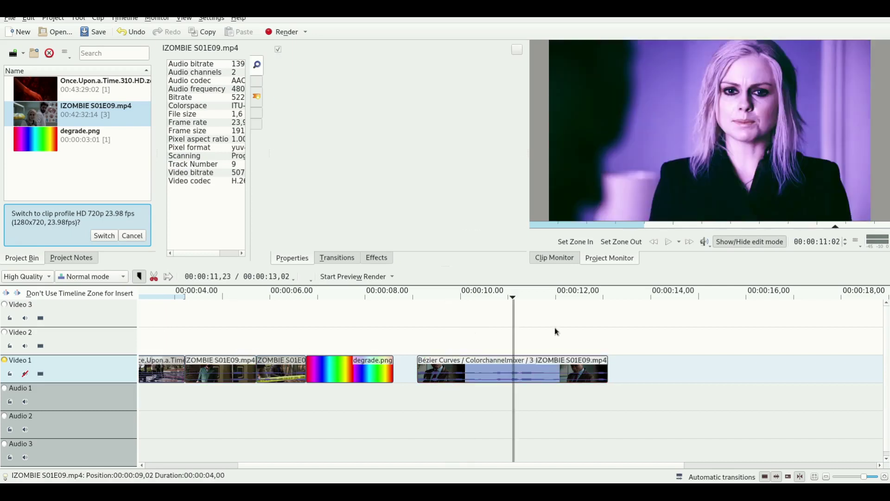
# Lower the upper handle of the blue-channel Bézier curve slightly in the third IZOMBIE clip's effect group.
pyautogui.click(487, 377)
pyautogui.click(293, 115)
pyautogui.click(293, 114)
pyautogui.click(293, 141)
pyautogui.scroll(-5, 378, 143)
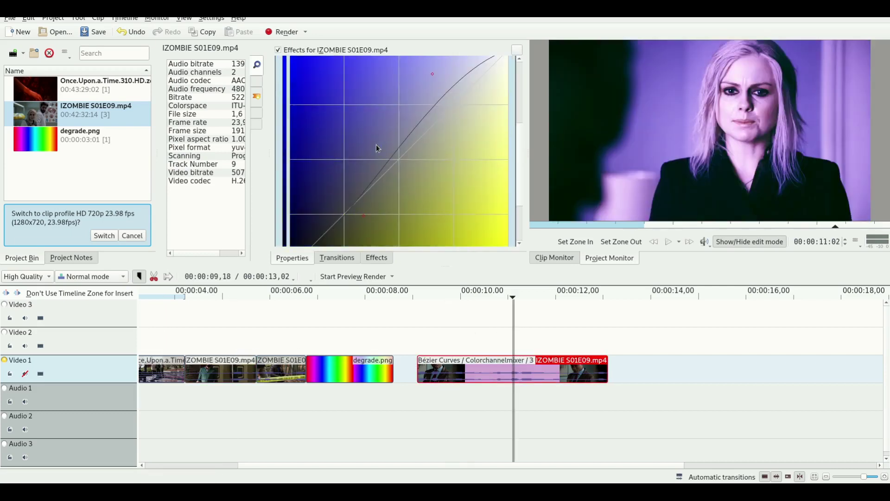
pyautogui.moveTo(432, 76)
pyautogui.mouseDown()
pyautogui.moveTo(442, 92)
pyautogui.moveTo(435, 83)
pyautogui.mouseUp()
pyautogui.scroll(5, 367, 124)
pyautogui.click(293, 141)
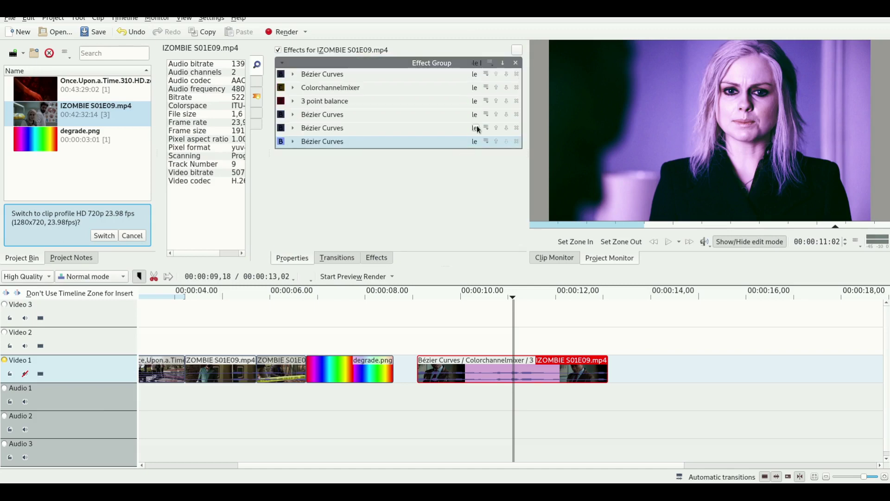
# Compare the third IZOMBIE clip with and without the blue curve and the 3 point balance, and inspect the red curve.
pyautogui.click(475, 141)
pyautogui.click(474, 142)
pyautogui.doubleClick(474, 116)
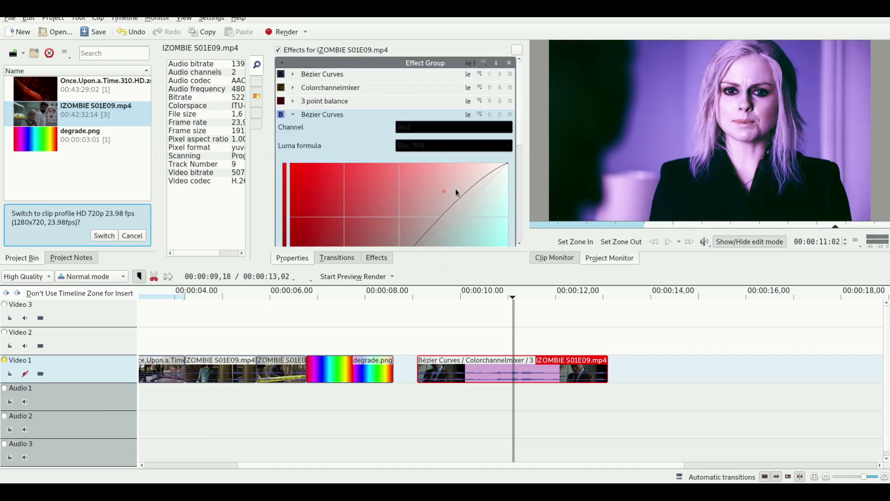
pyautogui.scroll(-4, 439, 198)
pyautogui.scroll(4, 334, 173)
pyautogui.doubleClick(447, 118)
pyautogui.click(474, 102)
pyautogui.click(474, 101)
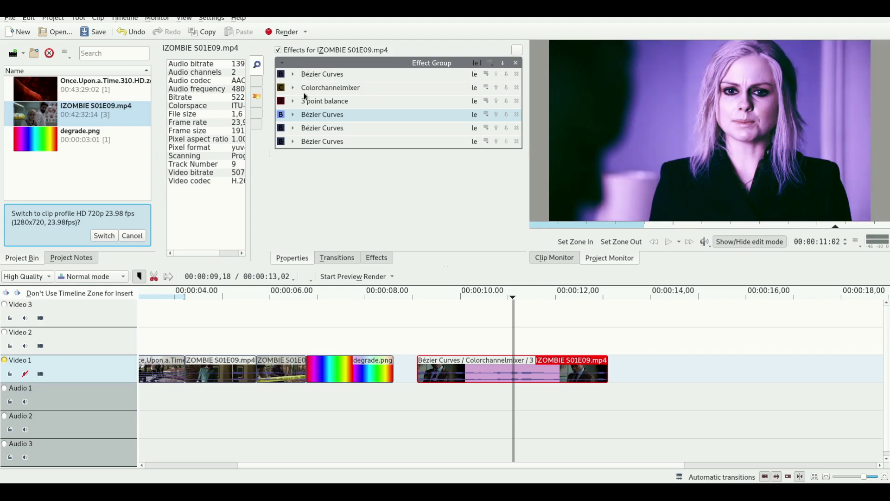
# Set av.bb to 0,972 and av.bg to 0,840 in the third IZOMBIE clip's Colorchannelmixer.
pyautogui.click(293, 87)
pyautogui.scroll(-3, 422, 151)
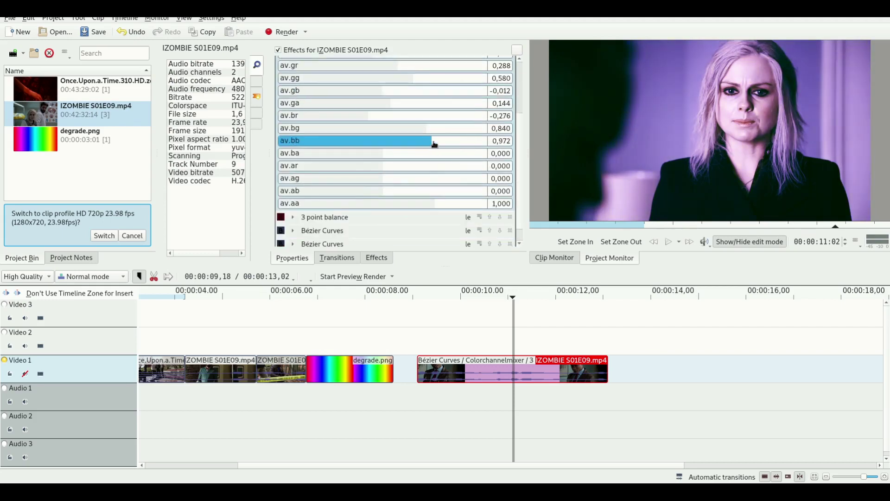
pyautogui.scroll(3, 454, 173)
pyautogui.doubleClick(344, 87)
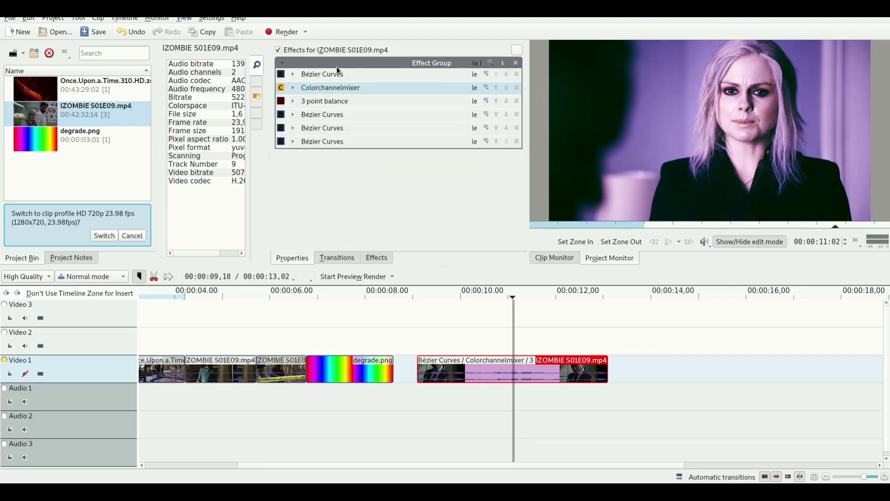
# Try the third IZOMBIE clip's effect group on the second IZOMBIE clip, and remove it from there.
pyautogui.click(279, 365)
pyautogui.moveTo(444, 365); pyautogui.dragTo(290, 367)
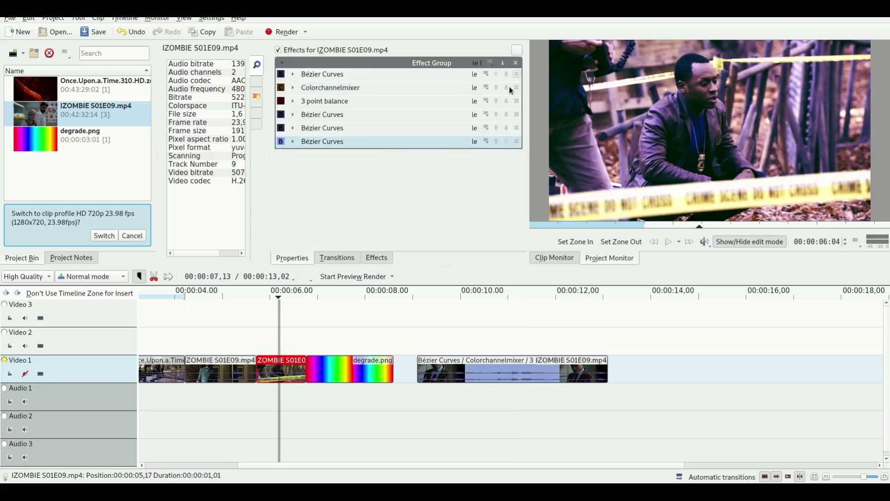
pyautogui.click(516, 63)
# Replace the first IZOMBIE clip's effect group with the third IZOMBIE clip's version, and preview it there.
pyautogui.click(239, 325)
pyautogui.click(242, 359)
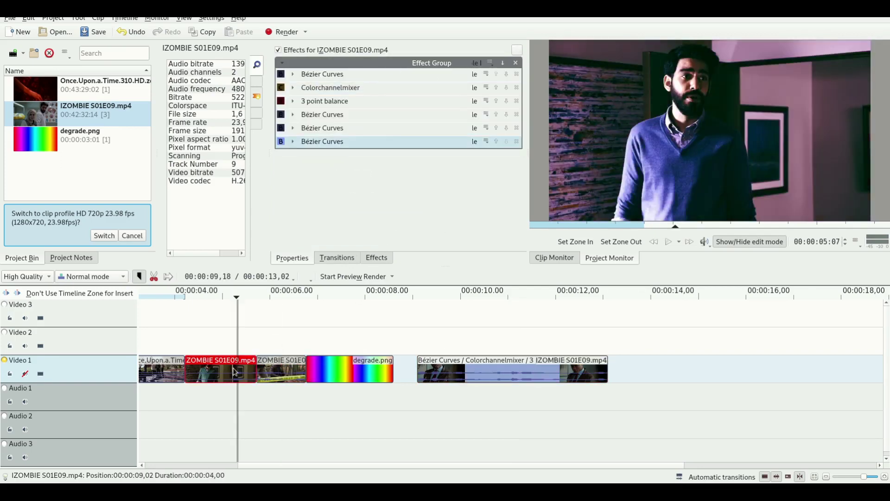
pyautogui.click(383, 140)
# Save the first IZOMBIE clip's effect group under the name Coloring Old Blue.
pyautogui.click(490, 62)
pyautogui.click(514, 87)
pyautogui.write('Colo')
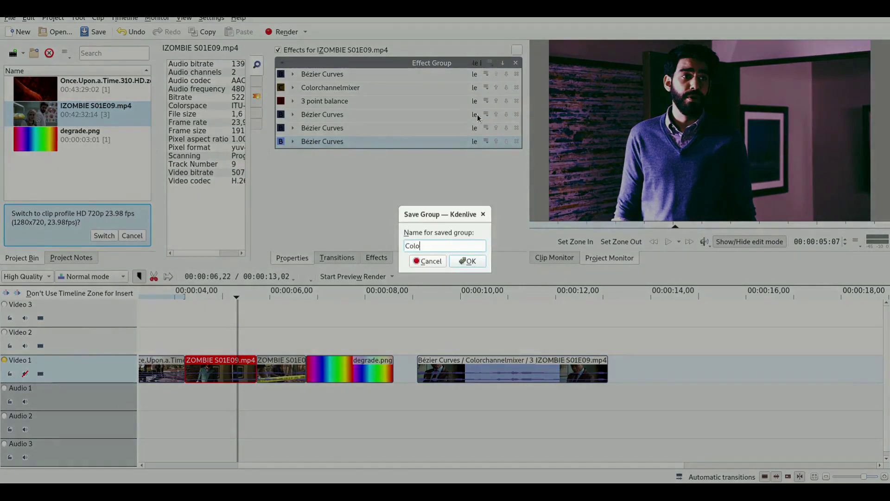
pyautogui.write('ring Old Blue')
pyautogui.press('Return')
# Add a Once Upon a Time excerpt starting at source time 00:13:21:16 to Video 1, directly after the third IZOMBIE clip.
pyautogui.click(154, 343)
pyautogui.click(105, 93)
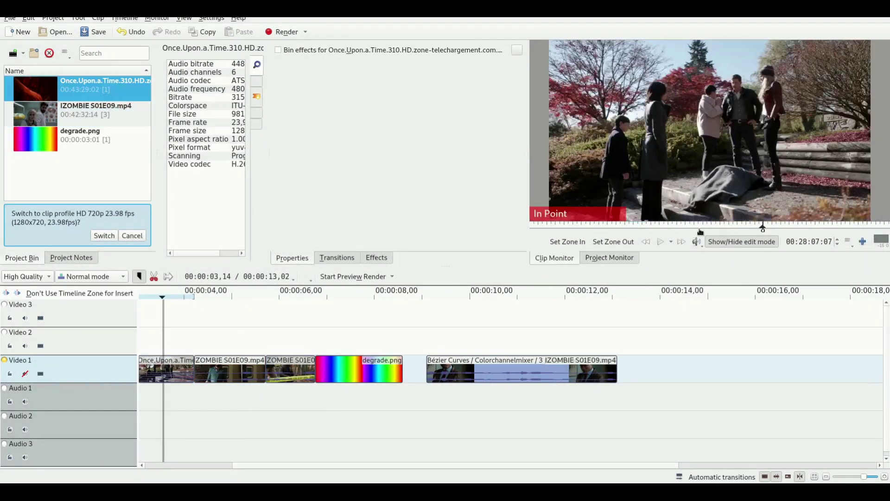
pyautogui.moveTo(727, 225); pyautogui.dragTo(640, 226)
pyautogui.click(567, 242)
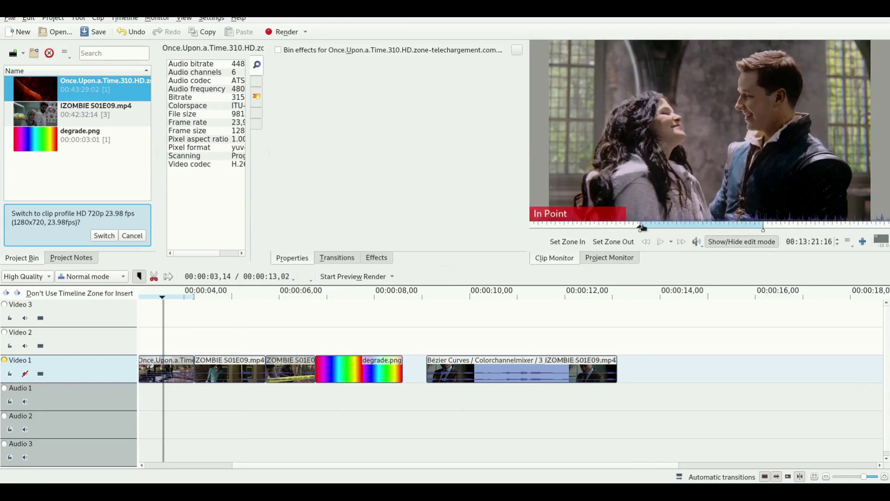
pyautogui.click(642, 226)
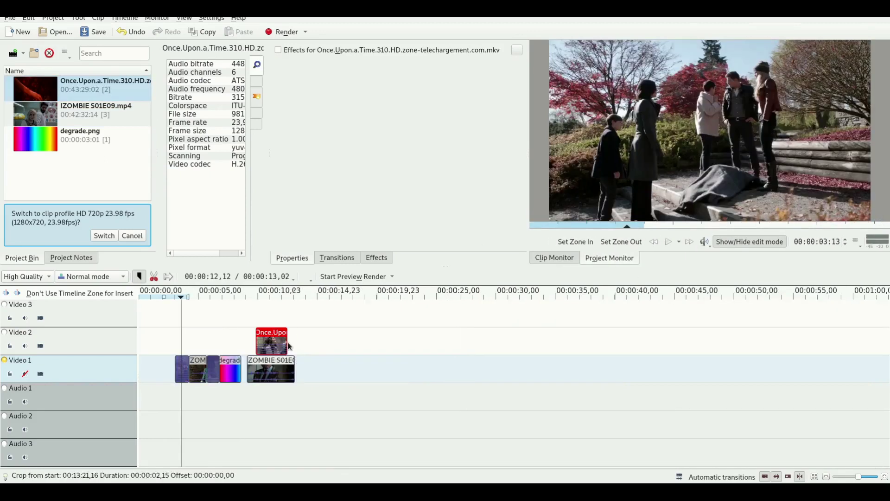
pyautogui.moveTo(278, 340); pyautogui.dragTo(281, 366)
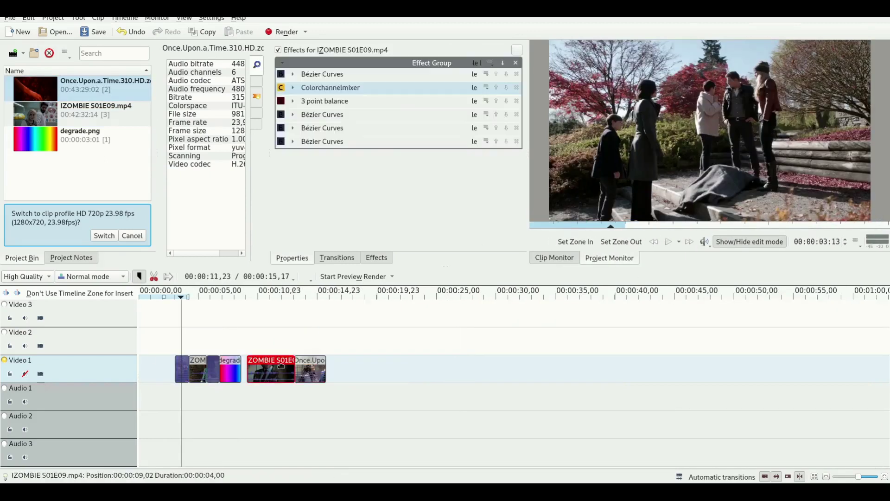
# Try the third IZOMBIE clip's effect group on the new Once Upon a Time clip, compare it off and on, and remove it.
pyautogui.click(302, 332)
pyautogui.click(310, 348)
pyautogui.click(312, 361)
pyautogui.click(477, 64)
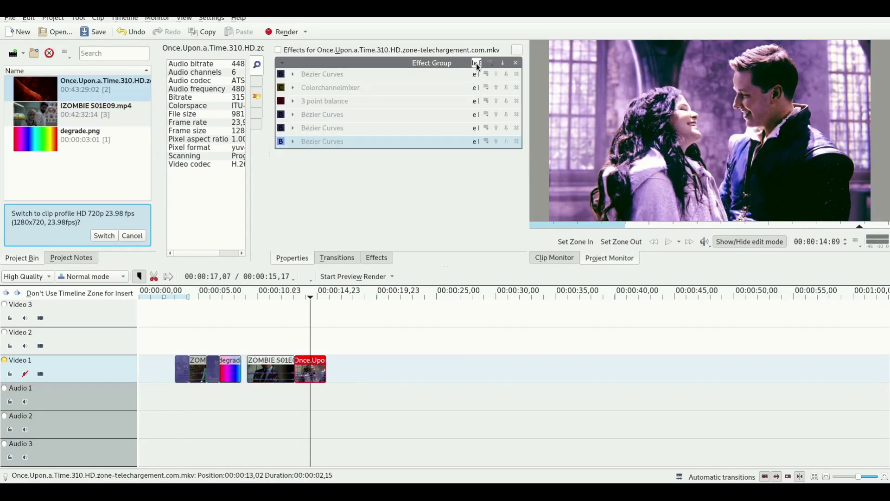
pyautogui.click(515, 63)
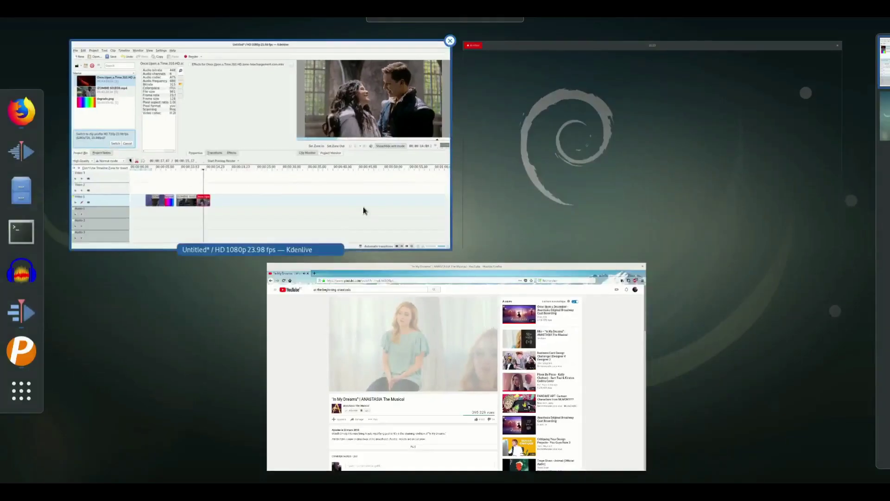
# Return to the Kdenlive window and extend the last Once Upon a Time clip to a duration of 00:00:10,17.
pyautogui.click(366, 209)
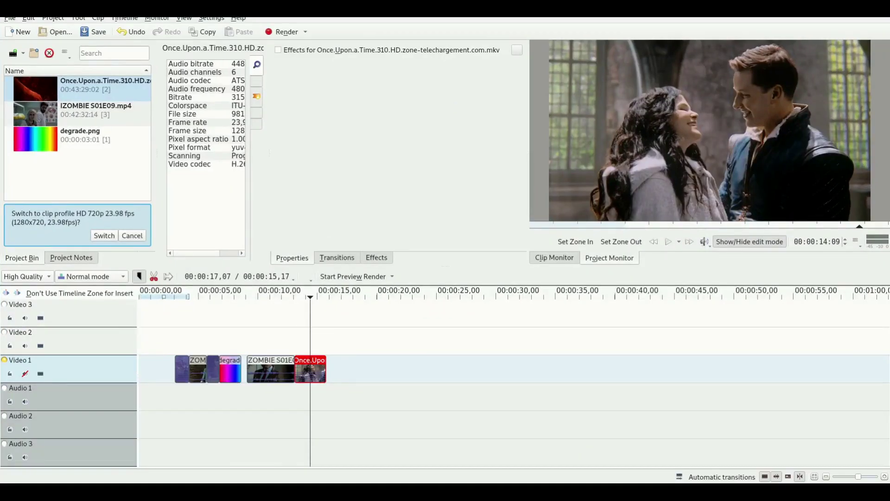
pyautogui.click(310, 340)
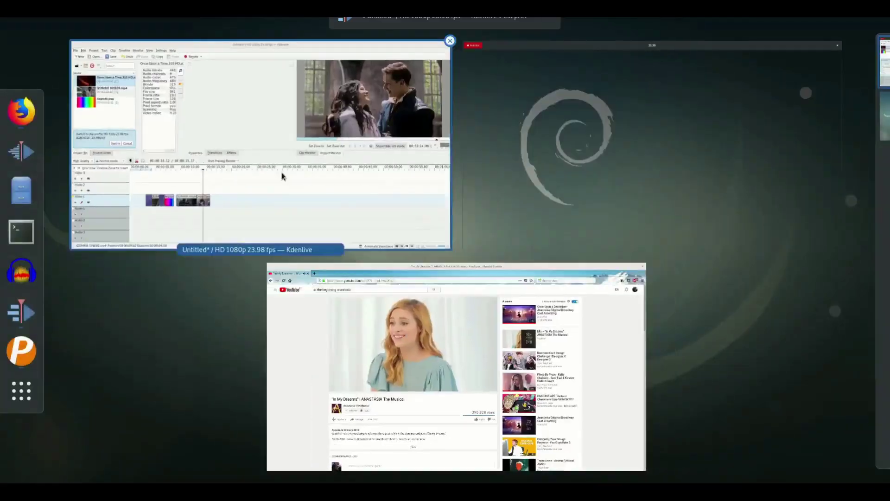
pyautogui.click(282, 175)
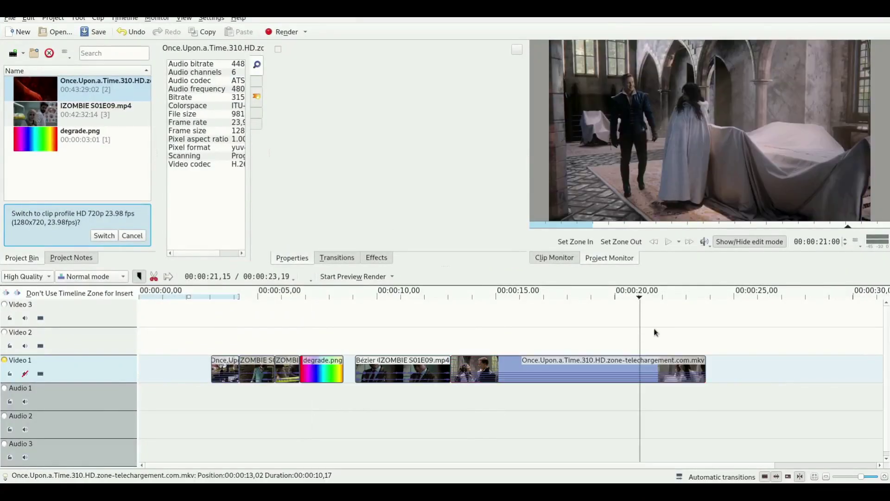
# Search the effects for "old" and apply the saved Coloring Old Blue group to the last Once Upon a Time clip.
pyautogui.click(377, 258)
pyautogui.doubleClick(297, 65)
pyautogui.write('old')
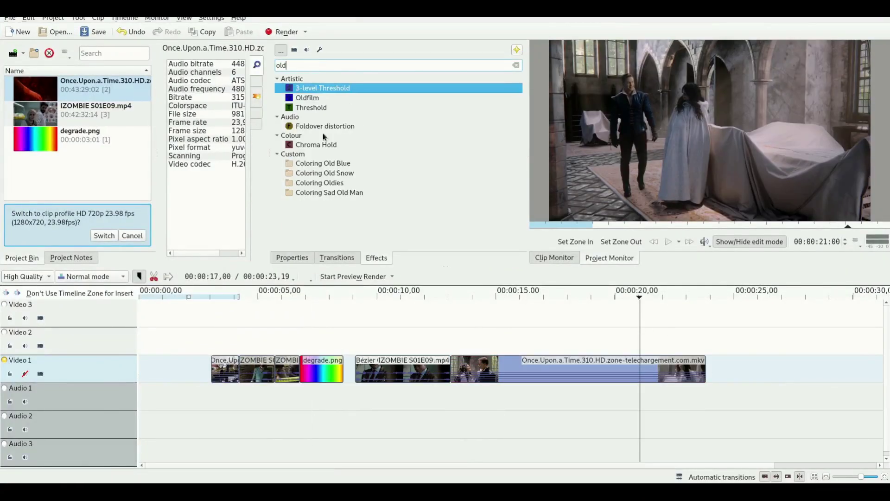
pyautogui.moveTo(324, 163); pyautogui.dragTo(657, 374)
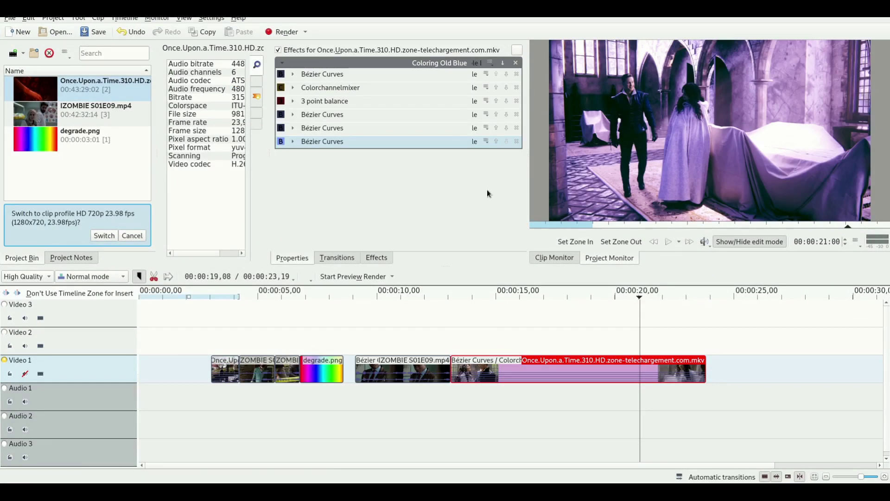
# Soften the RGB curve in the group's first Bézier Curves effect by lowering its highlight handle and slightly raising its shadow handle.
pyautogui.click(451, 75)
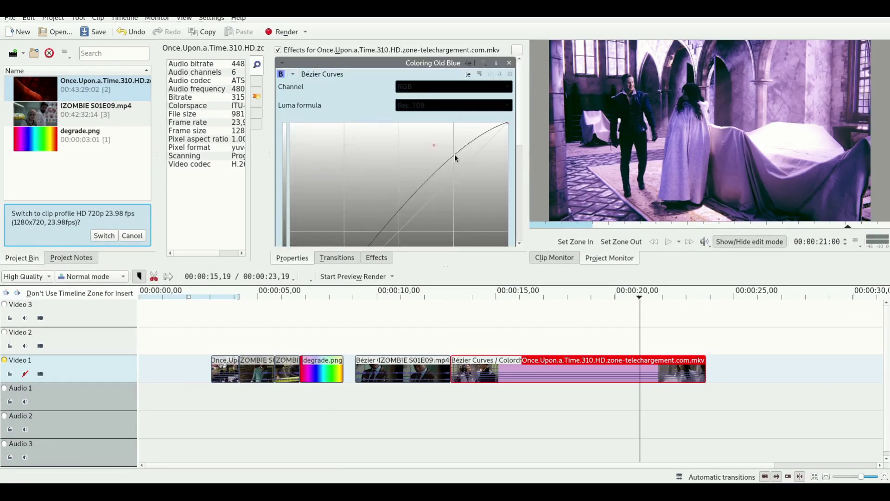
pyautogui.moveTo(435, 145); pyautogui.dragTo(443, 155)
pyautogui.scroll(-3, 382, 151)
pyautogui.moveTo(347, 202); pyautogui.dragTo(345, 194)
pyautogui.scroll(3, 343, 117)
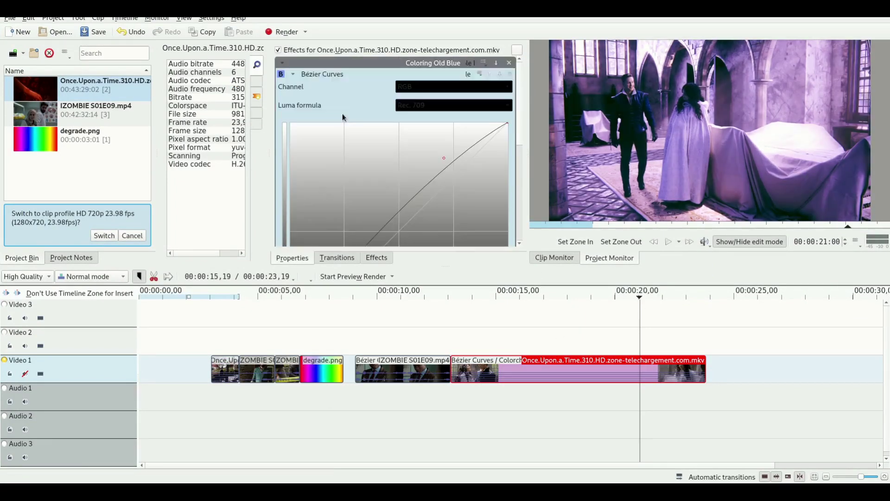
pyautogui.click(293, 74)
# Raise the shadow handle of the Red curve toward the diagonal in the Bézier Curves effect after 3 point balance.
pyautogui.click(310, 116)
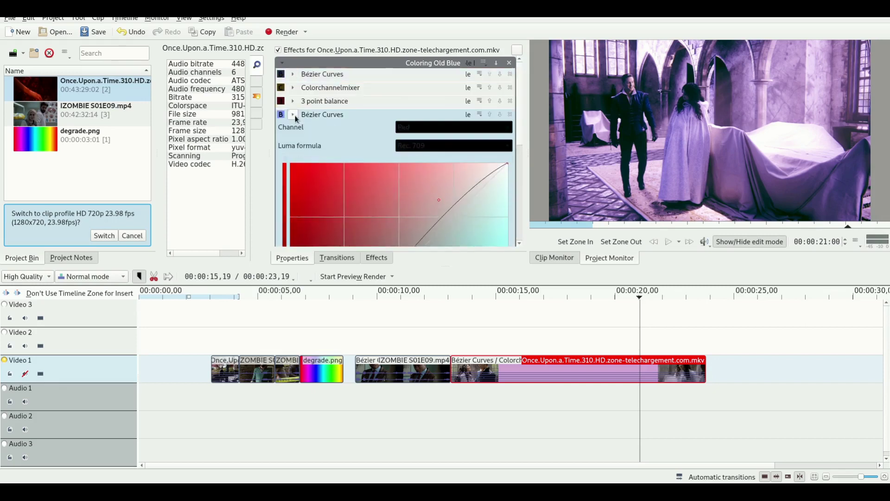
pyautogui.scroll(-3, 371, 148)
pyautogui.moveTo(375, 163); pyautogui.dragTo(358, 140)
pyautogui.scroll(3, 358, 139)
pyautogui.click(293, 128)
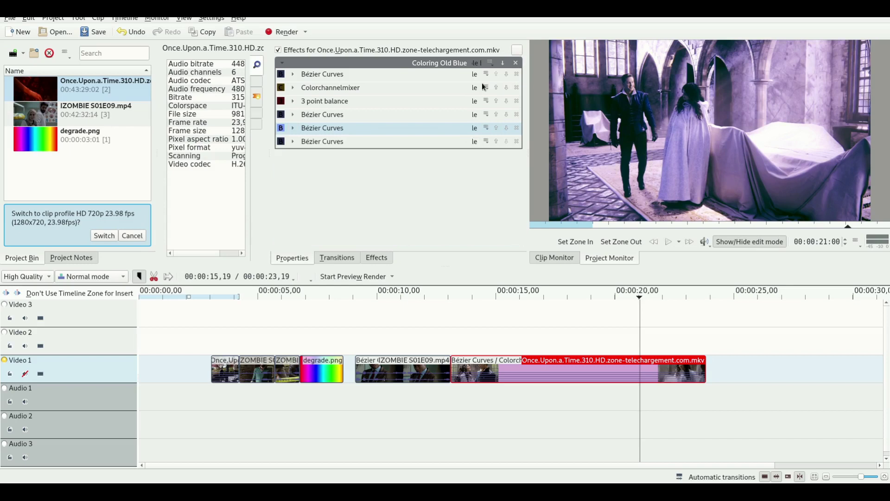
# Examine the Blue curve in the last Bézier Curves effect, collapse it and open the options of the Coloring Old Blue group.
pyautogui.click(324, 141)
pyautogui.scroll(-3, 418, 108)
pyautogui.scroll(3, 410, 138)
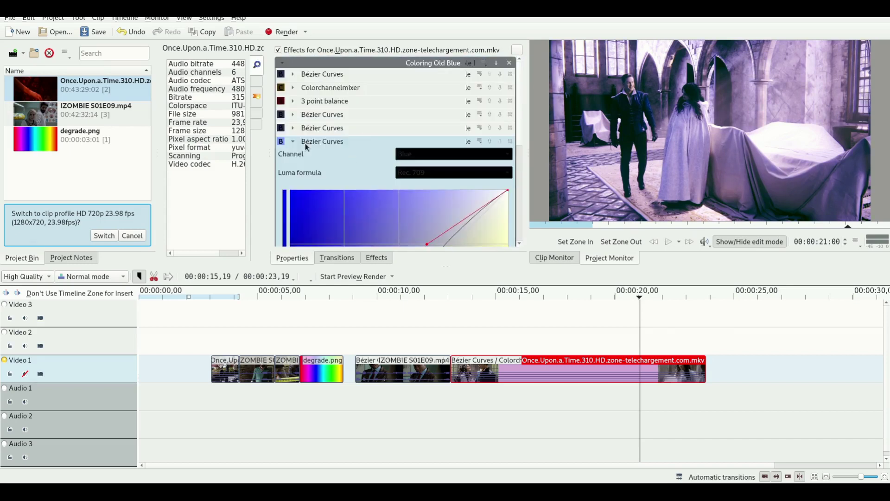
pyautogui.click(306, 143)
pyautogui.click(488, 63)
pyautogui.click(508, 87)
pyautogui.click(467, 261)
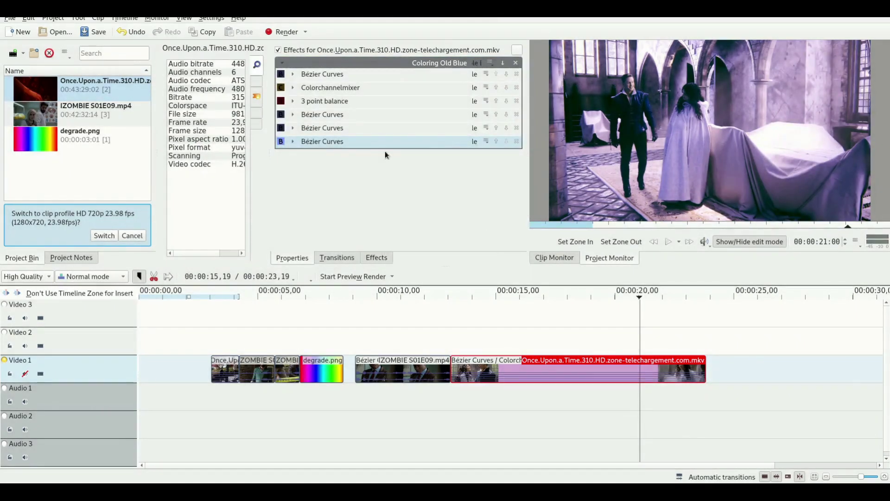
# Review the Colorchannelmixer and Bézier Curves settings in a taller effects area, and remove the group from the last Once Upon a Time clip.
pyautogui.click(384, 143)
pyautogui.scroll(-3, 324, 185)
pyautogui.scroll(-5, 317, 191)
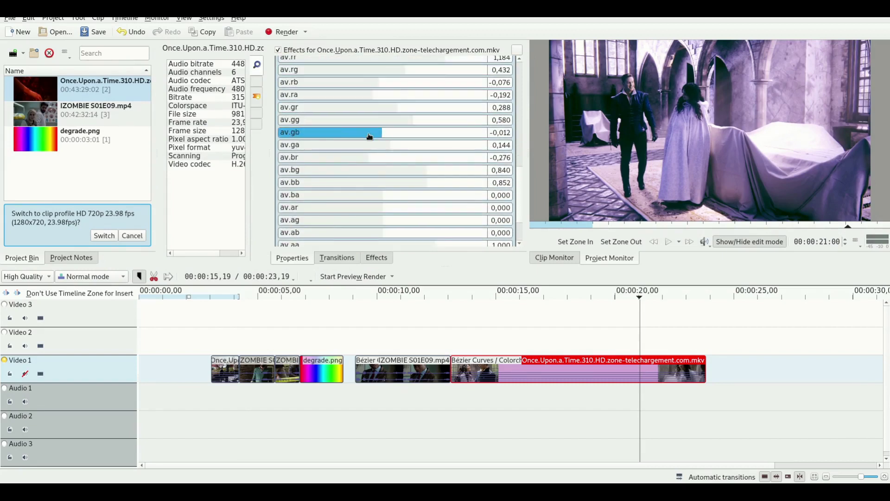
pyautogui.moveTo(454, 268); pyautogui.dragTo(454, 338)
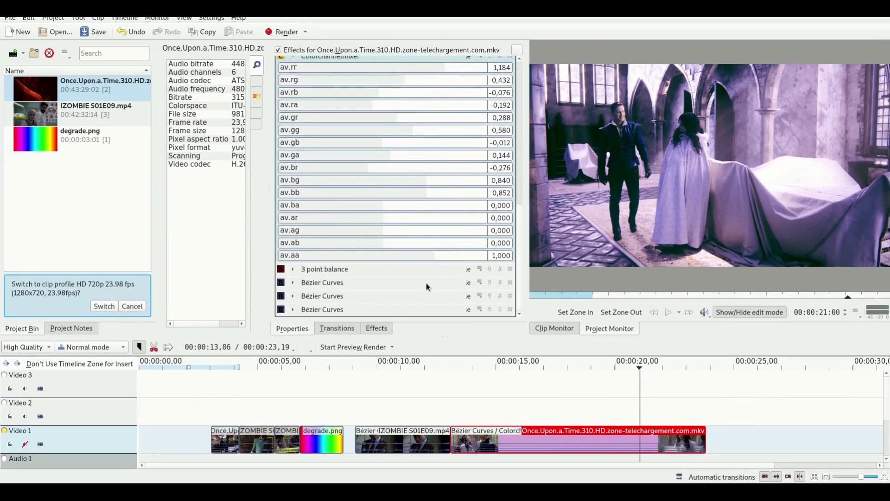
pyautogui.scroll(-15, 344, 234)
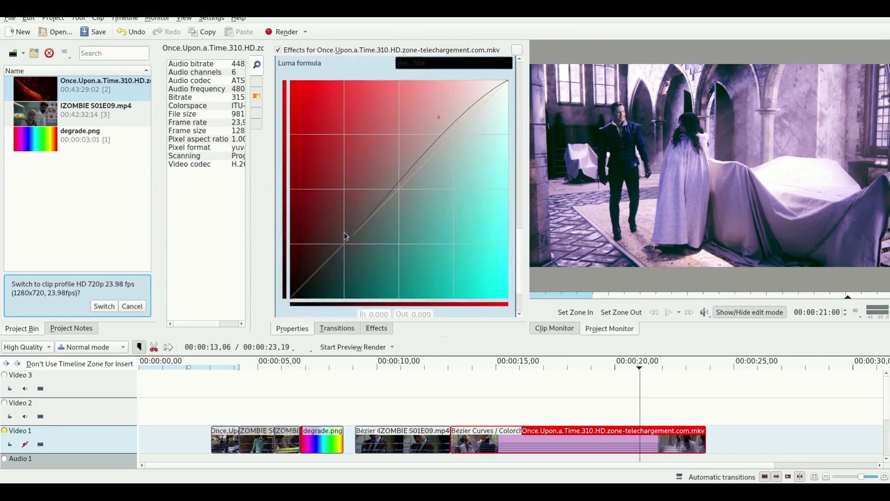
pyautogui.scroll(-7, 371, 213)
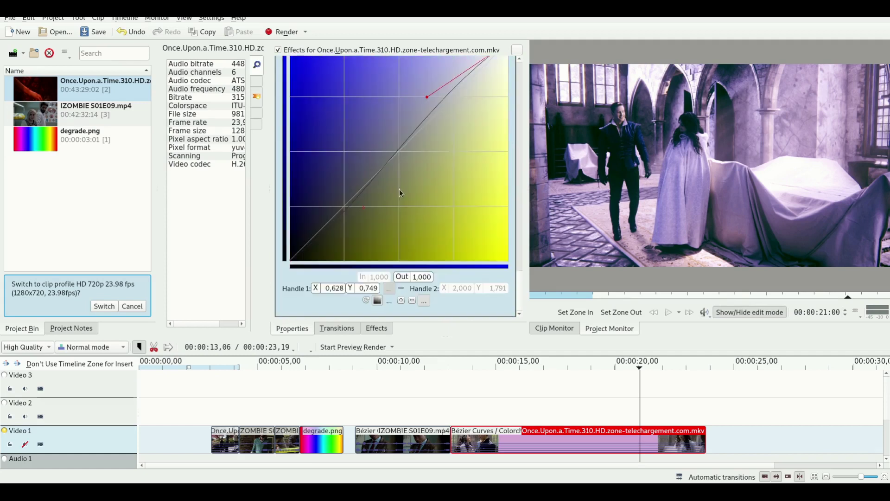
pyautogui.scroll(20, 400, 192)
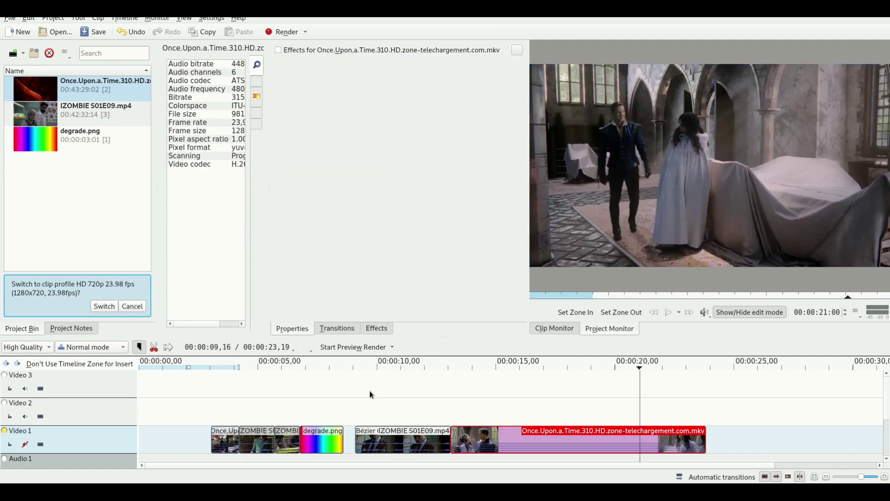
# Check the effects of the first IZOMBIE clip and delete the Once Upon a Time clip at the start of Video 1.
pyautogui.click(257, 441)
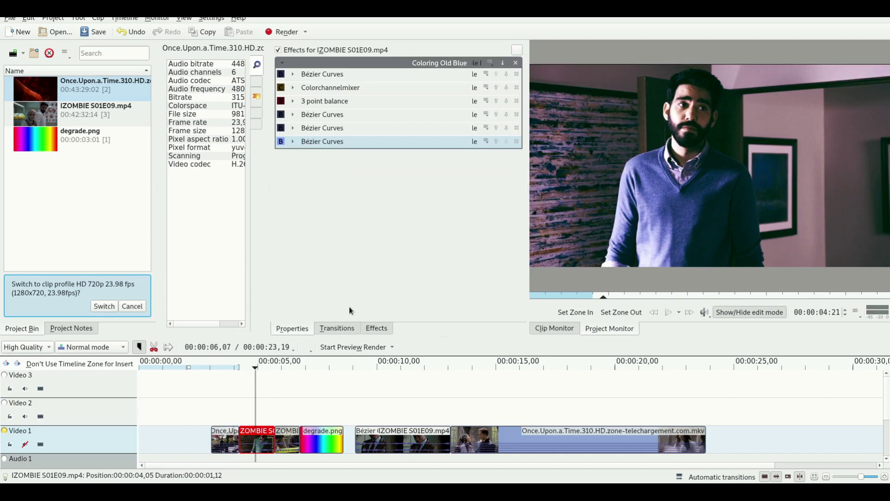
pyautogui.click(221, 441)
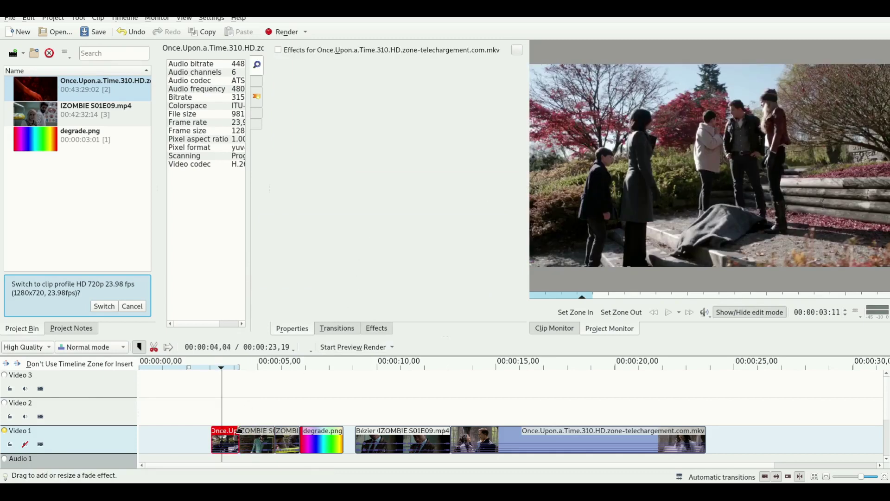
pyautogui.press('Delete')
# Try the saved Coloring Old Blue group on the degrade.png clip and remove it.
pyautogui.click(327, 443)
pyautogui.click(376, 328)
pyautogui.moveTo(320, 163); pyautogui.dragTo(326, 443)
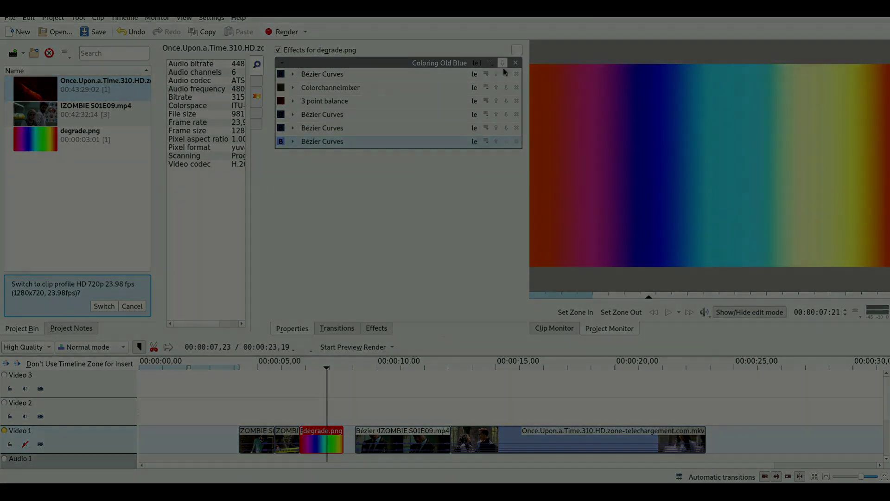
pyautogui.click(515, 63)
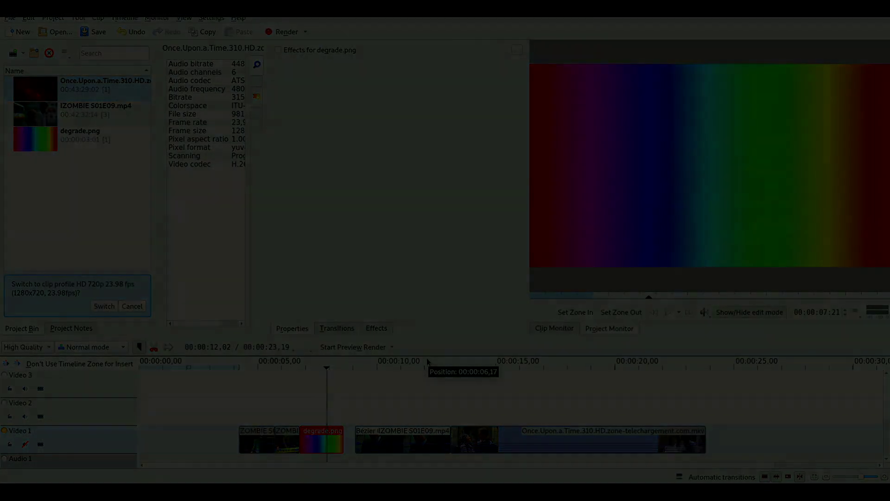